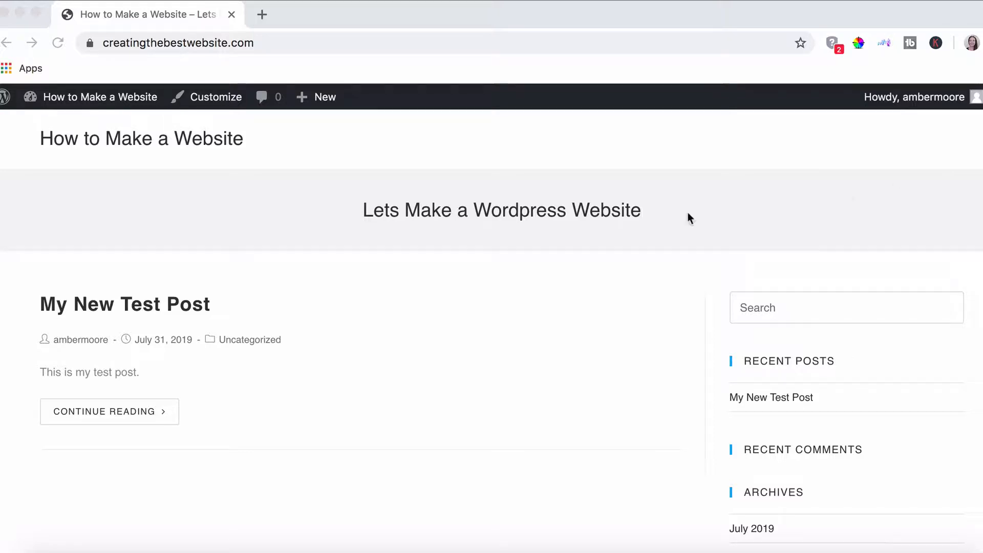
Review the site's list of pages in the WordPress dashboard and return to the live site.
{"action": "left_click", "coordinate": [97, 99]}
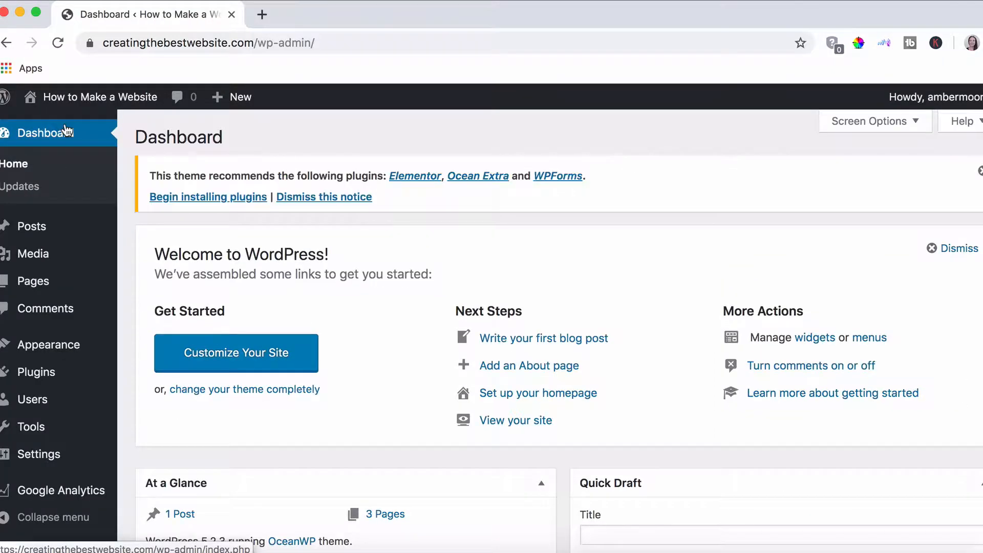
{"action": "left_click", "coordinate": [38, 290]}
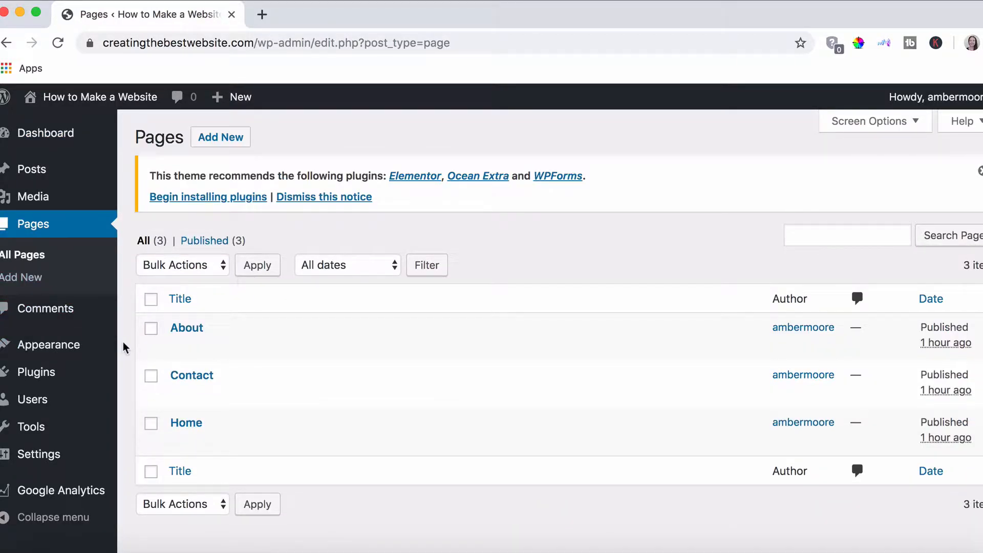
{"action": "mouse_move", "coordinate": [251, 343]}
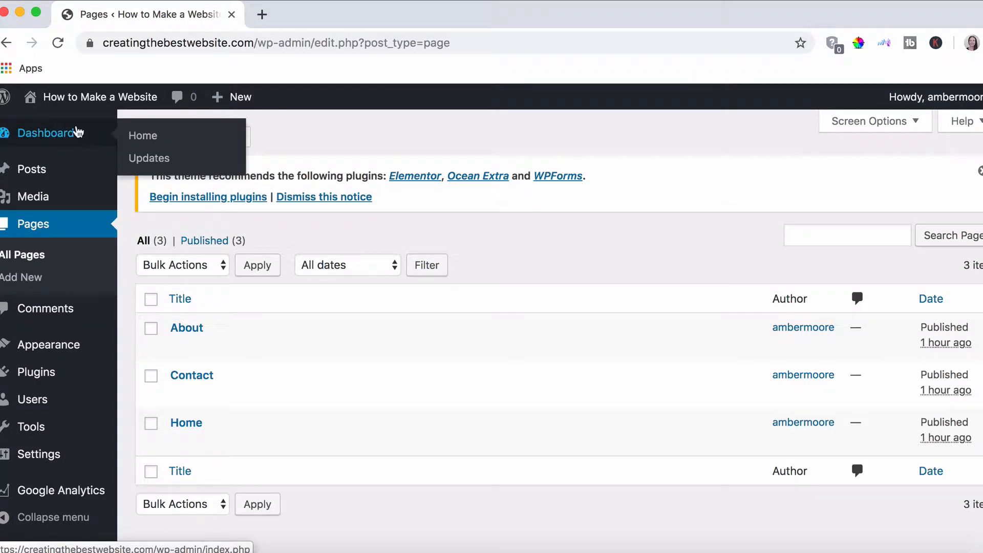
{"action": "left_click", "coordinate": [91, 98]}
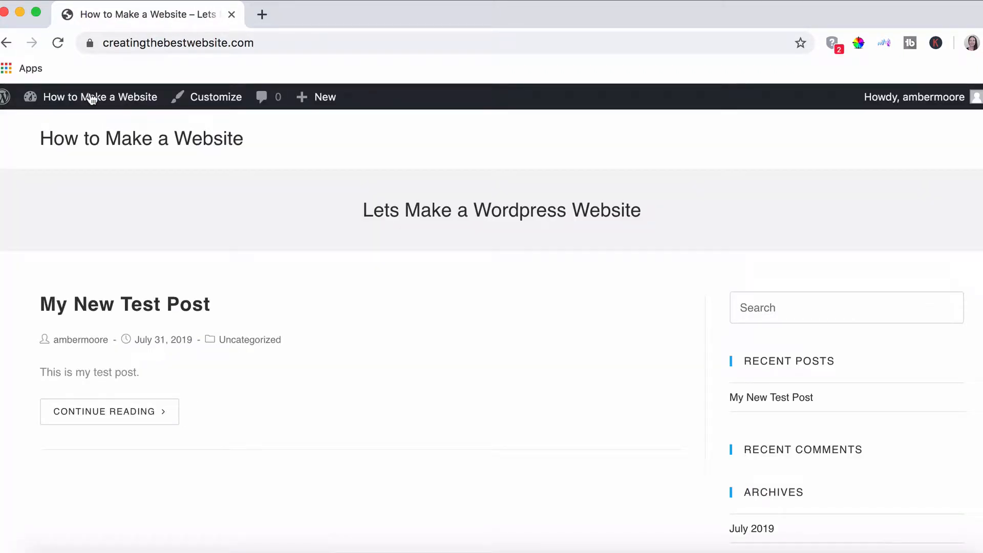
Start a new navigation menu in the site customizer and name it "main menu".
{"action": "left_click", "coordinate": [218, 102]}
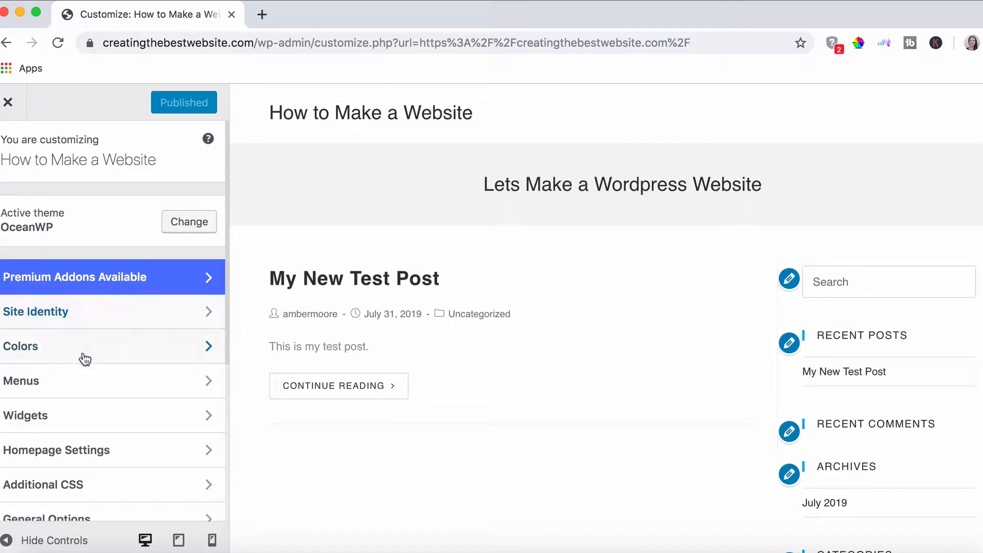
{"action": "left_click", "coordinate": [45, 387]}
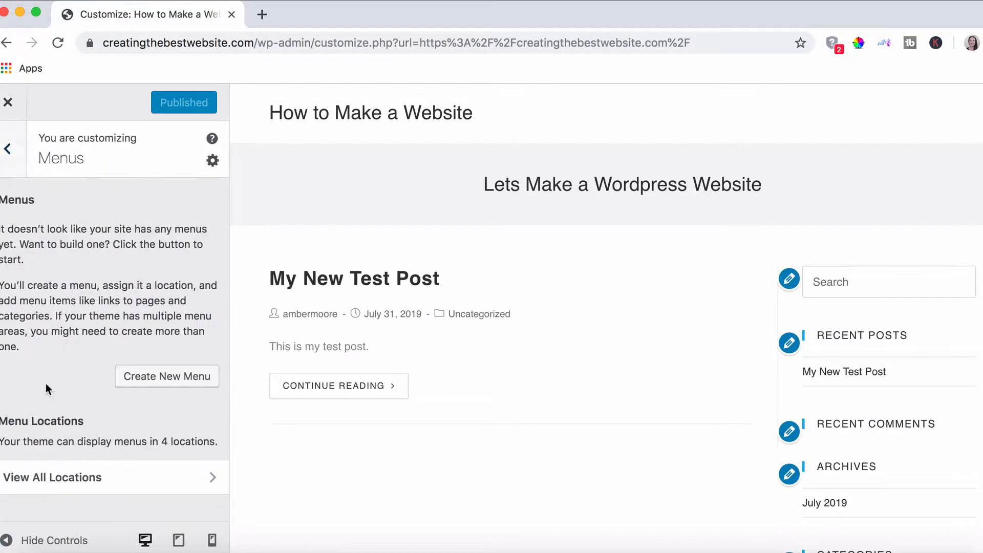
{"action": "left_click", "coordinate": [143, 382]}
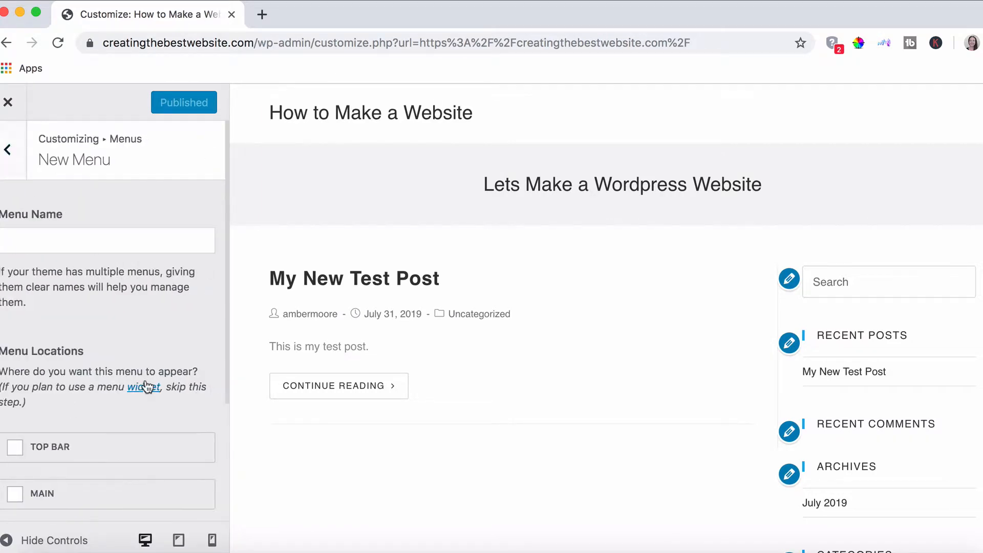
{"action": "left_click", "coordinate": [109, 241]}
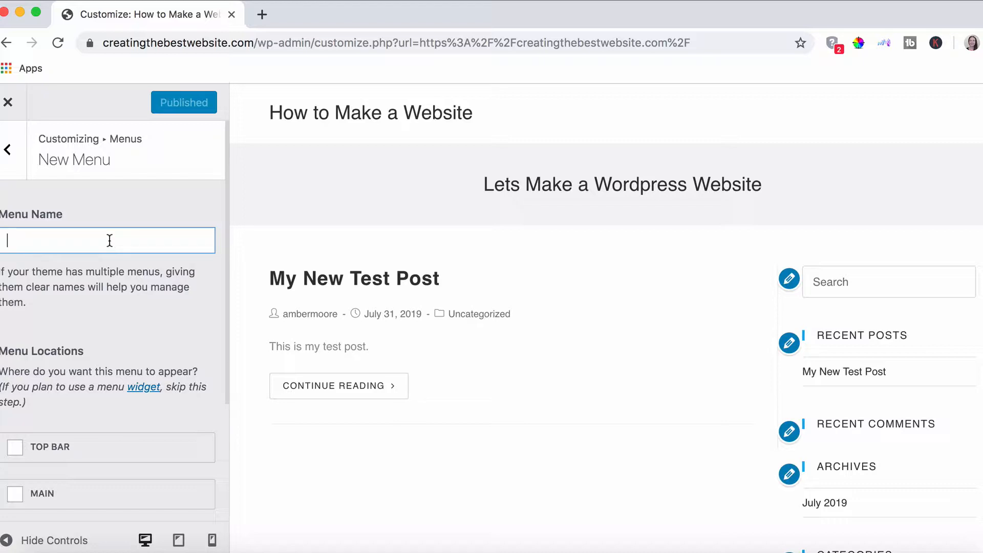
{"action": "type", "text": "main menu"}
Assign the new menu to the Main location and proceed to adding its links.
{"action": "scroll", "coordinate": [108, 345], "scroll_direction": "down", "scroll_amount": 3}
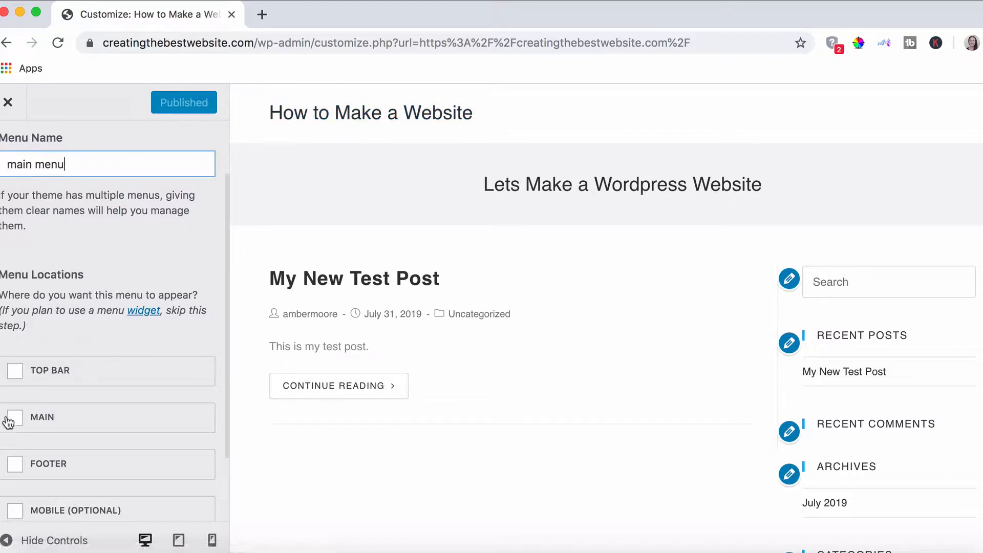
{"action": "left_click", "coordinate": [11, 419]}
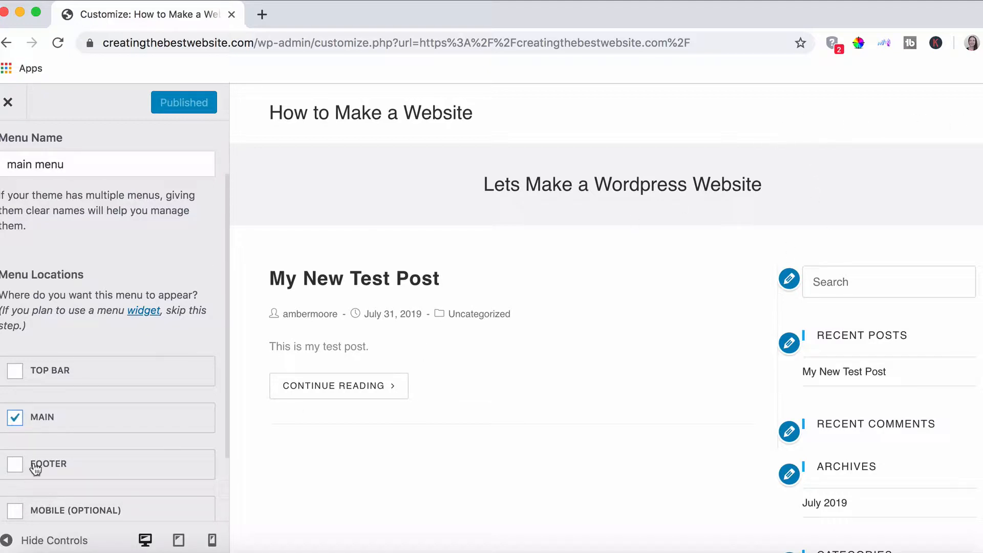
{"action": "scroll", "coordinate": [548, 420], "scroll_direction": "down", "scroll_amount": 4}
{"action": "scroll", "coordinate": [549, 421], "scroll_direction": "down", "scroll_amount": 4}
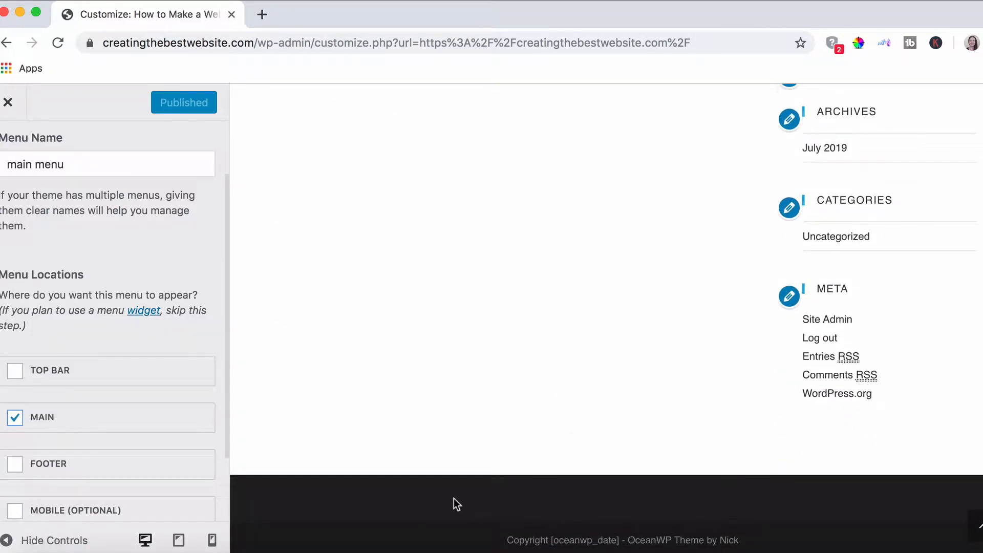
{"action": "scroll", "coordinate": [53, 464], "scroll_direction": "down", "scroll_amount": 2}
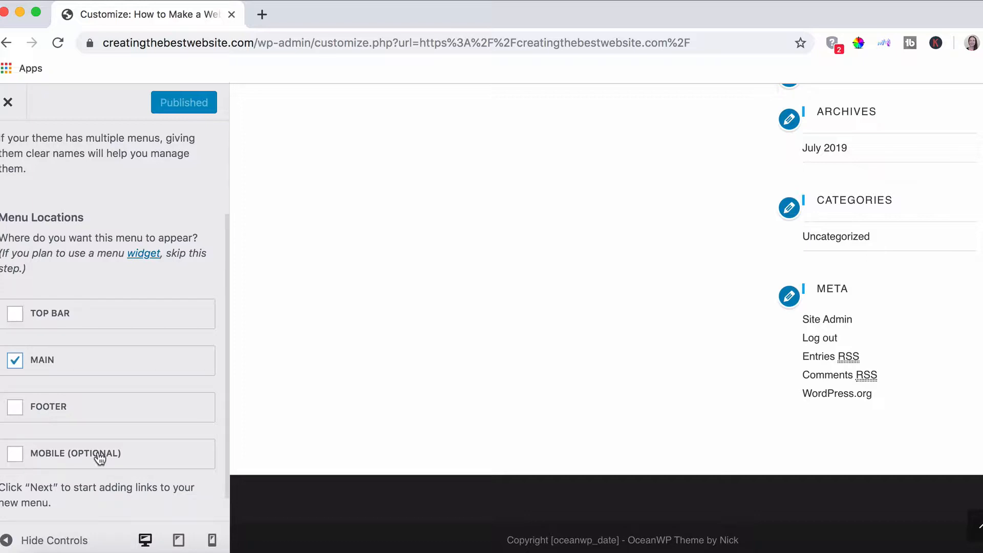
{"action": "scroll", "coordinate": [99, 458], "scroll_direction": "up", "scroll_amount": 3}
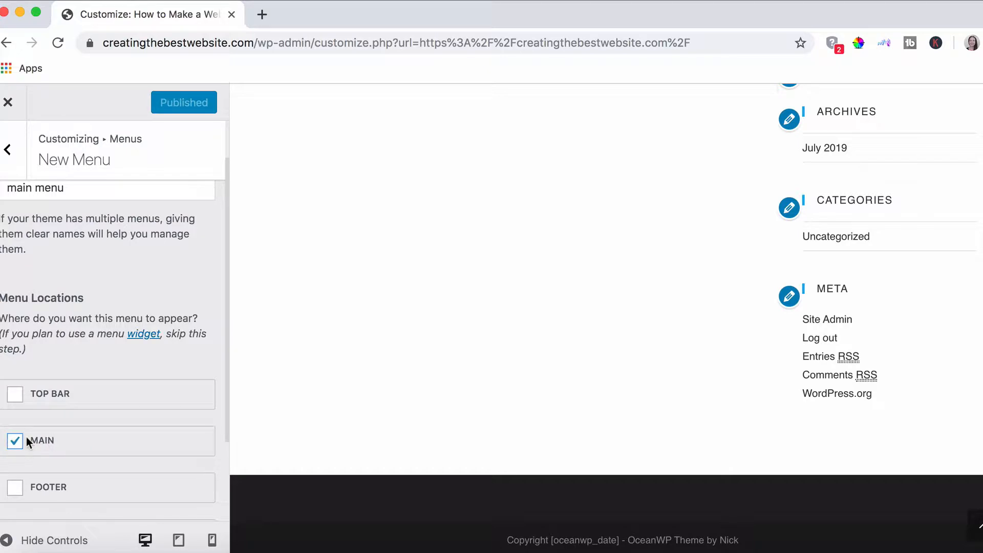
{"action": "scroll", "coordinate": [174, 278], "scroll_direction": "up", "scroll_amount": 2}
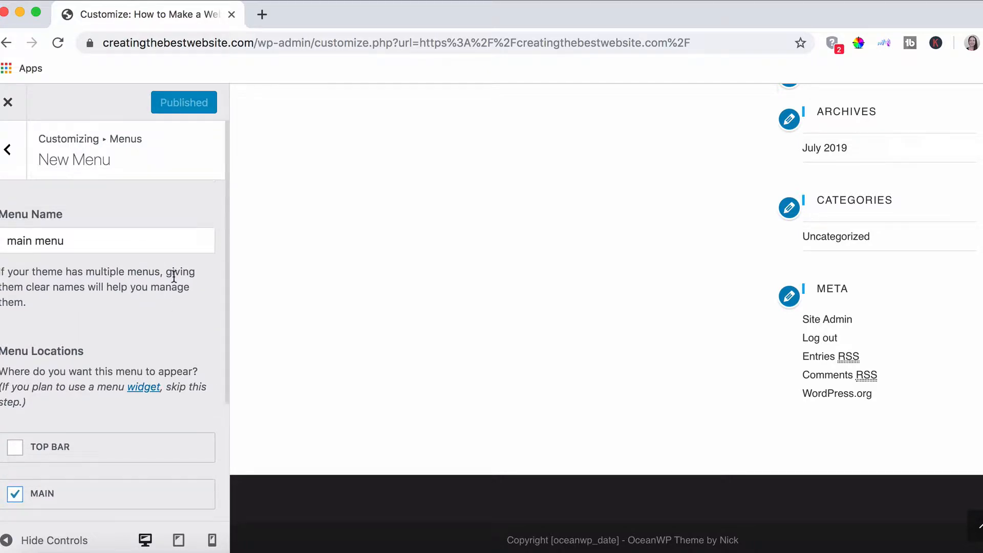
{"action": "scroll", "coordinate": [174, 276], "scroll_direction": "down", "scroll_amount": 6}
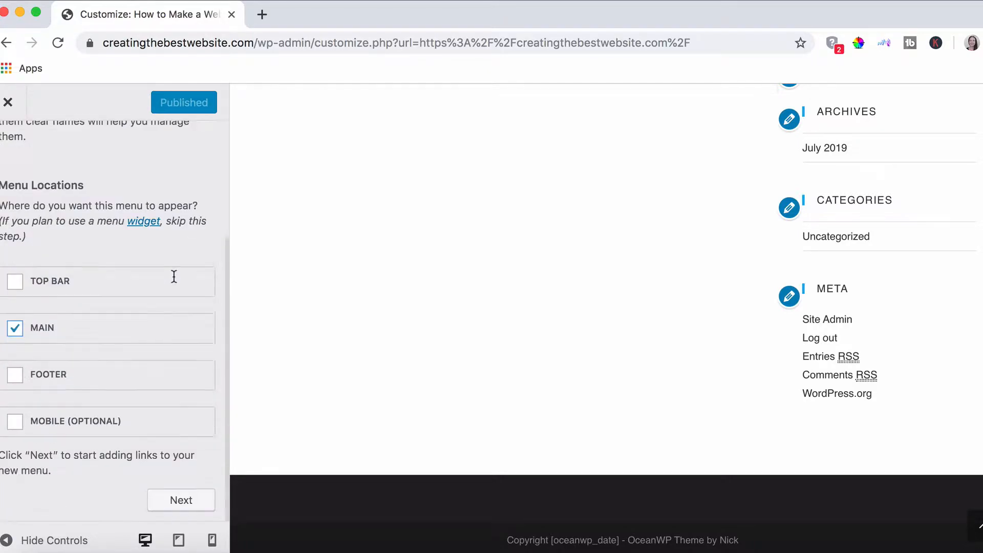
{"action": "left_click", "coordinate": [167, 504]}
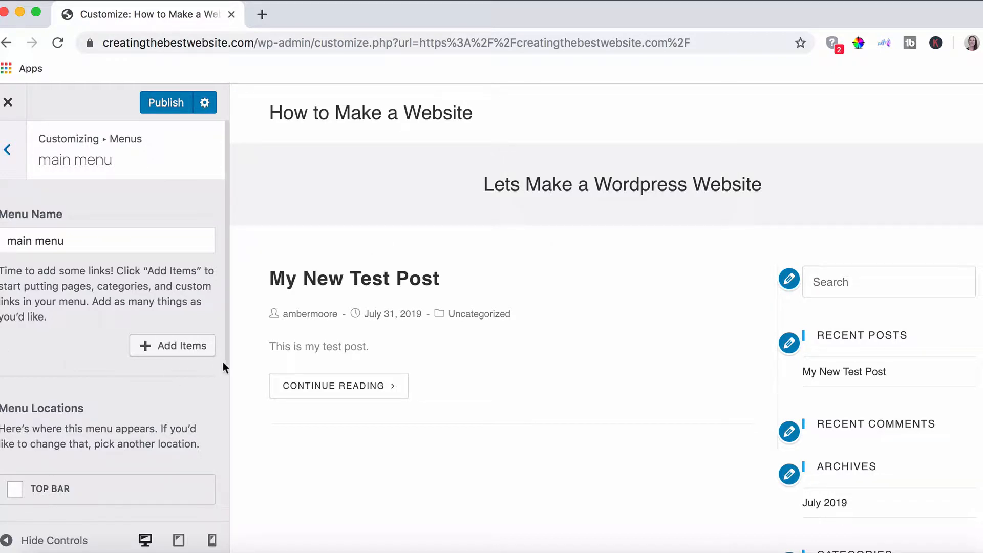
Add the existing Contact, About and Home pages to the main menu and order them Home, About, Contact.
{"action": "left_click", "coordinate": [169, 348]}
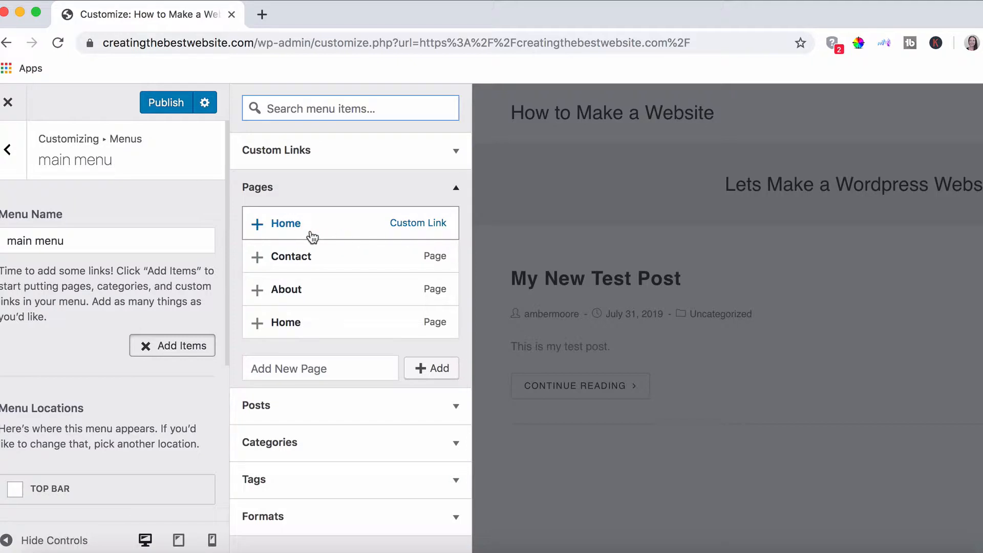
{"action": "left_click", "coordinate": [257, 257]}
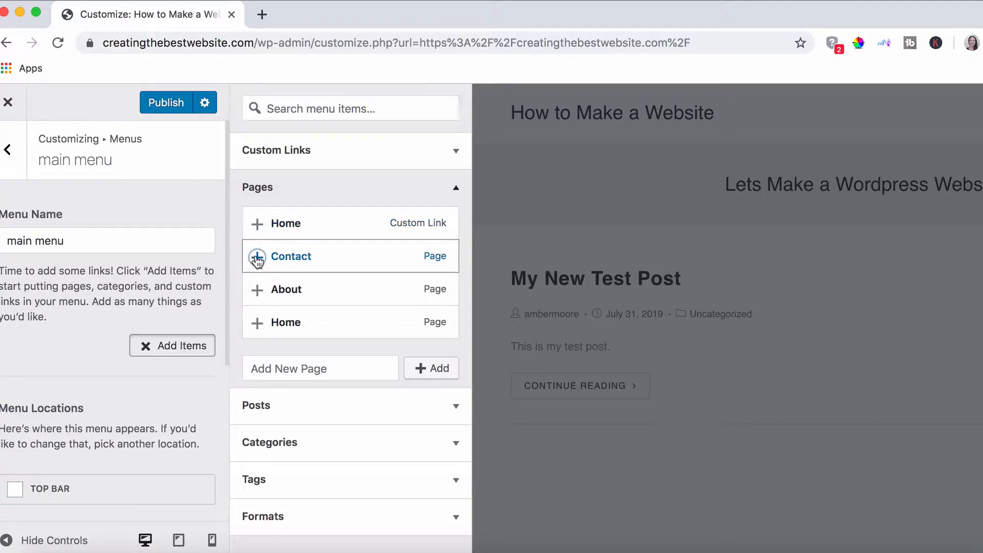
{"action": "left_click", "coordinate": [257, 293]}
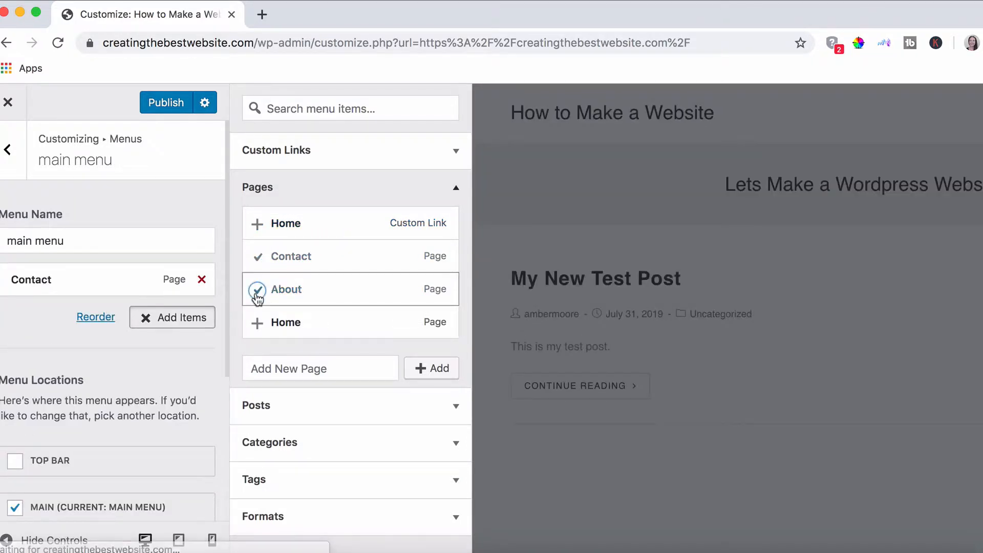
{"action": "left_click", "coordinate": [257, 324]}
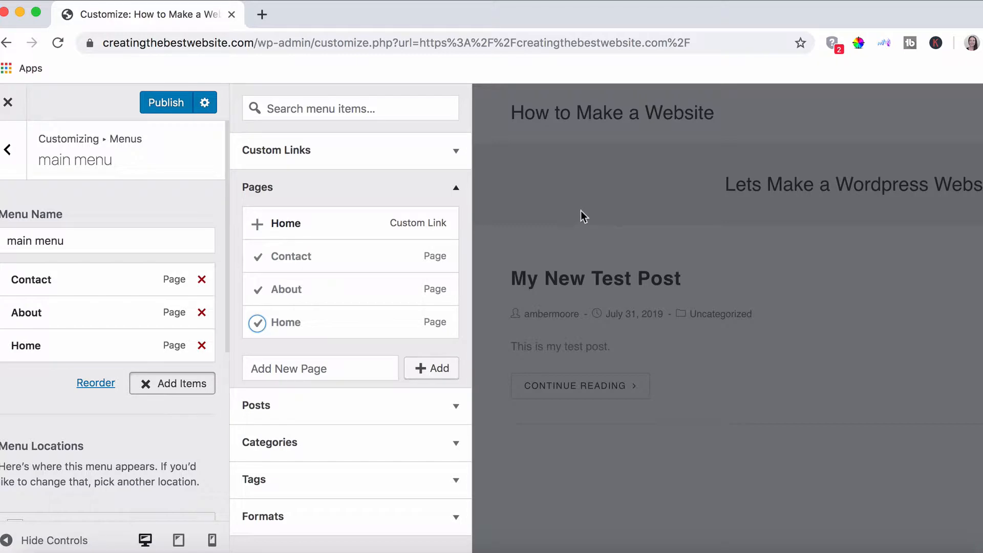
{"action": "left_click", "coordinate": [599, 188]}
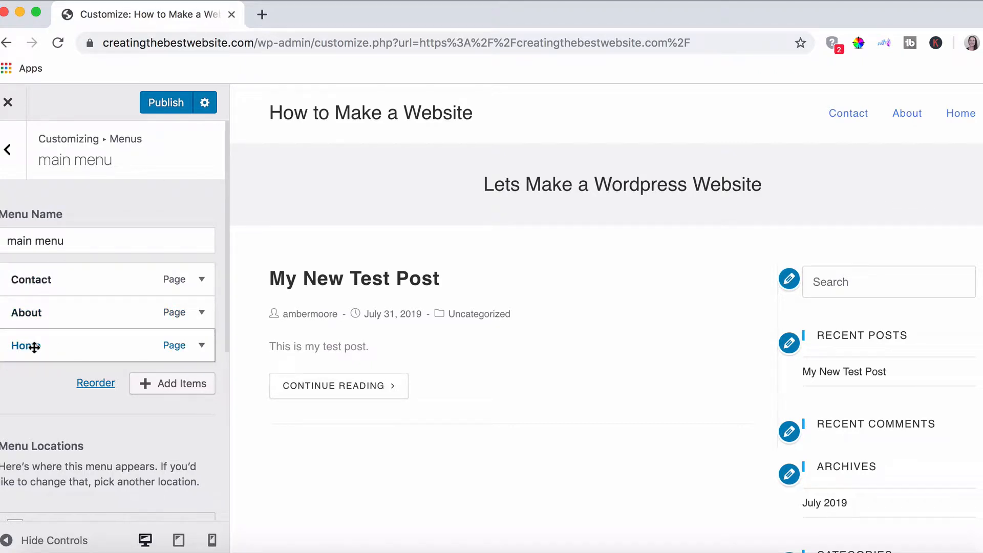
{"action": "left_click_drag", "start_coordinate": [33, 347], "coordinate": [36, 268]}
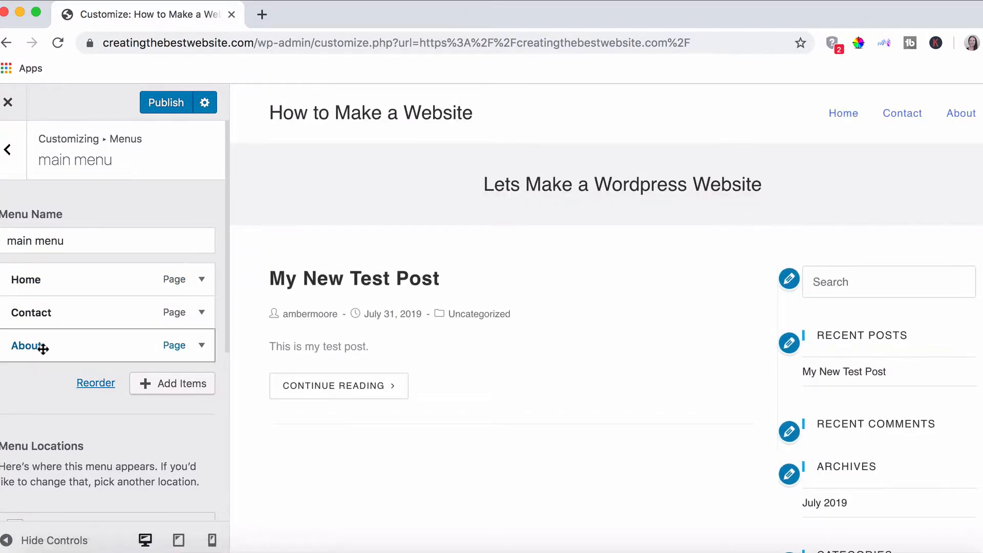
{"action": "left_click_drag", "start_coordinate": [42, 348], "coordinate": [42, 314]}
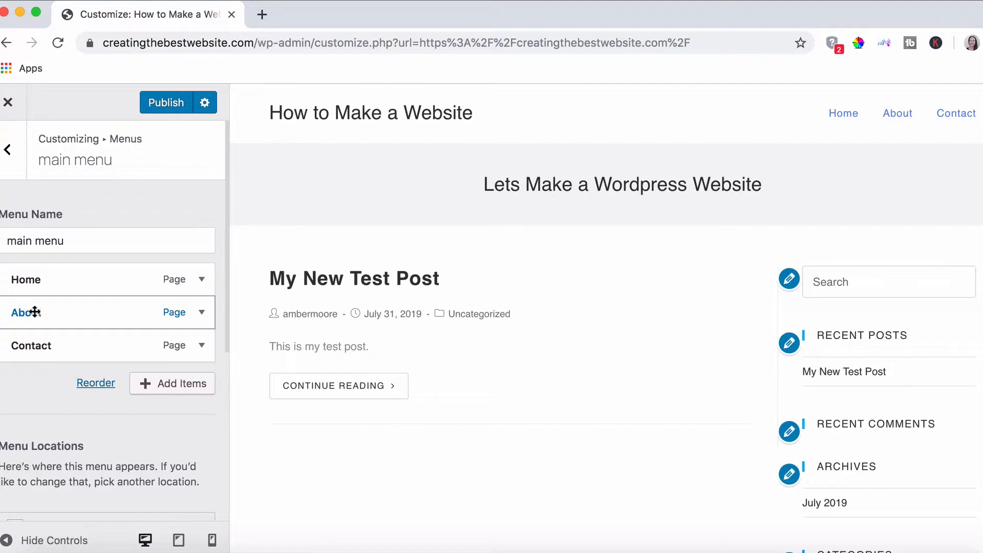
Try nesting About under Home as a submenu item, and return it to the top level.
{"action": "left_click_drag", "start_coordinate": [34, 312], "coordinate": [72, 311]}
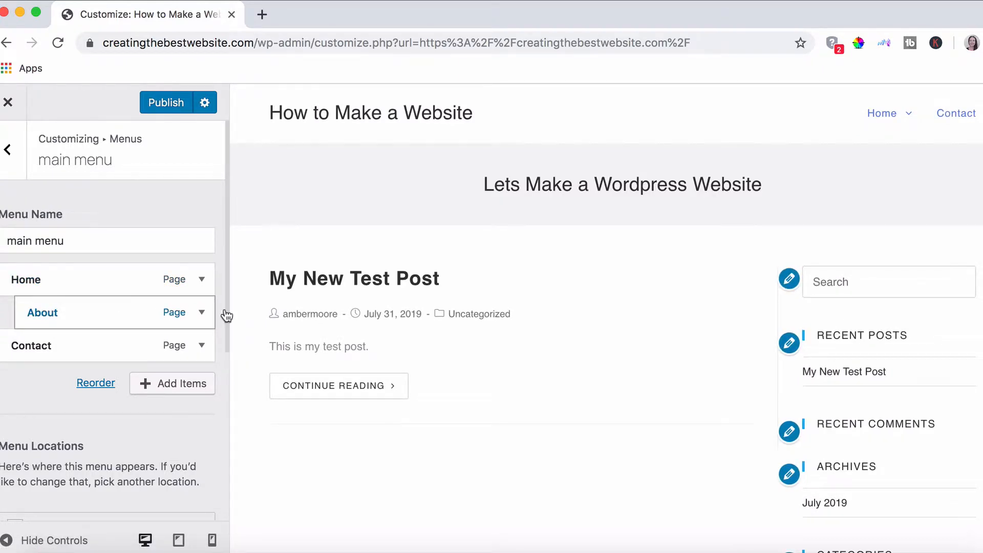
{"action": "mouse_move", "coordinate": [896, 139]}
{"action": "left_click_drag", "start_coordinate": [130, 308], "coordinate": [110, 308]}
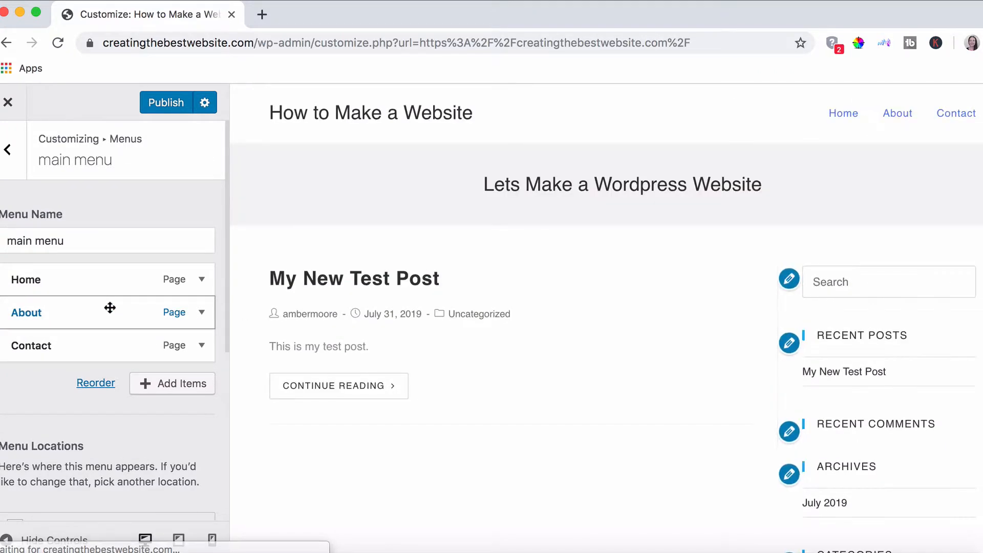
Review the menu's location settings and switch the site preview through tablet and mobile sizes back to desktop.
{"action": "scroll", "coordinate": [51, 417], "scroll_direction": "down", "scroll_amount": 5}
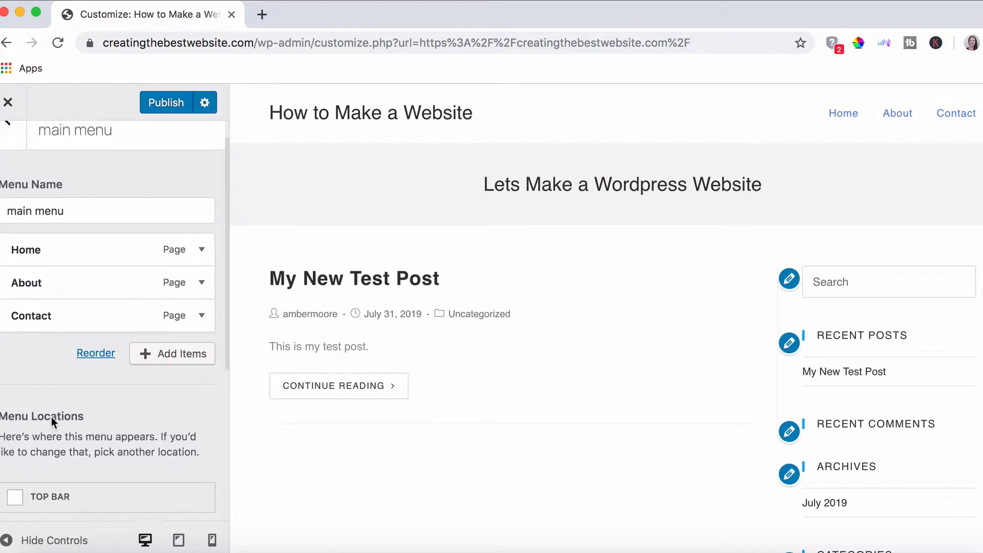
{"action": "scroll", "coordinate": [51, 417], "scroll_direction": "down", "scroll_amount": 3}
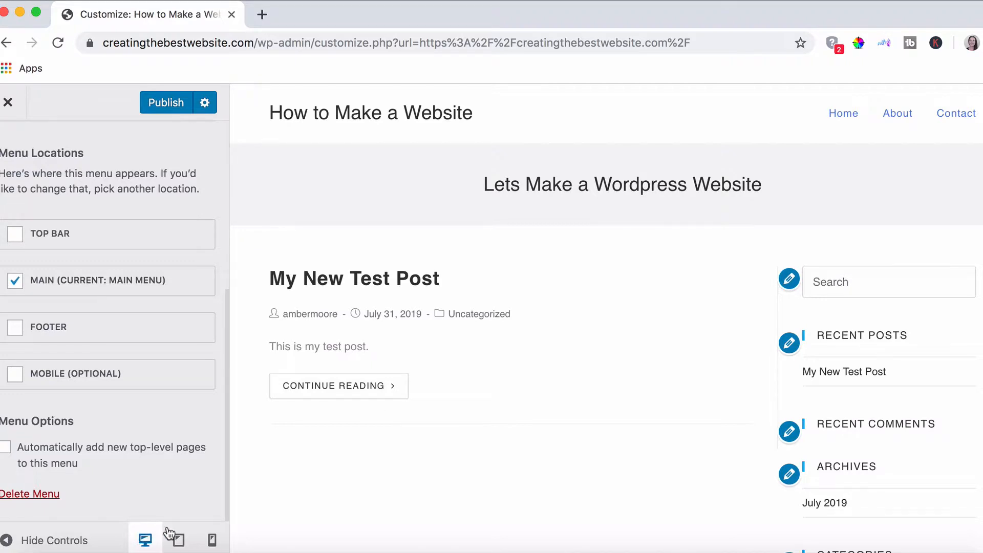
{"action": "left_click", "coordinate": [180, 541]}
{"action": "left_click", "coordinate": [212, 541]}
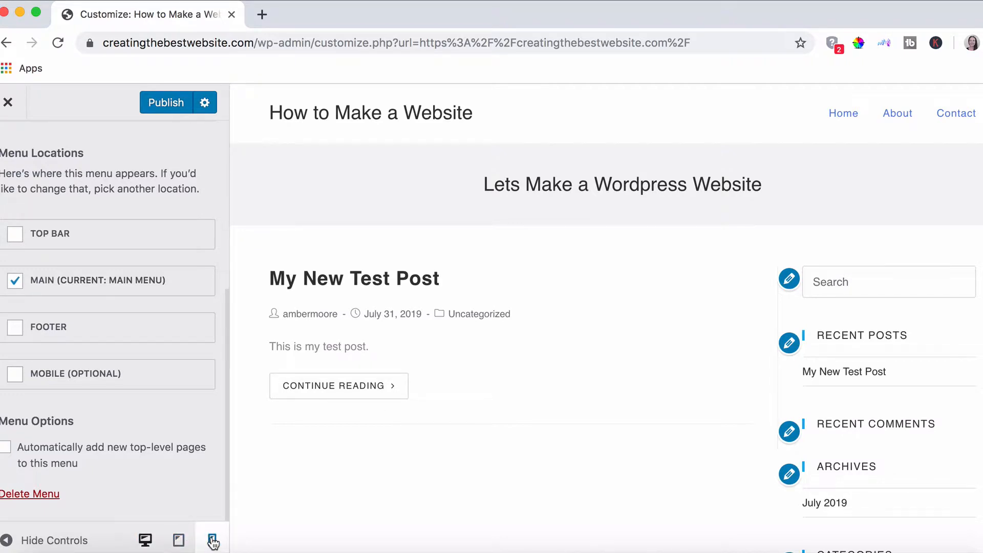
{"action": "left_click", "coordinate": [144, 542]}
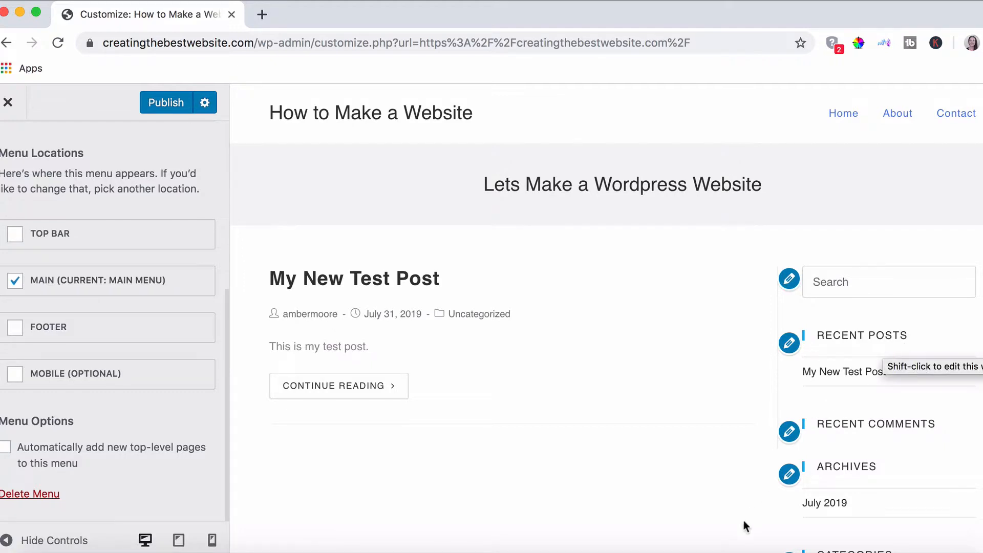
Examine the site in the mobile preview, opening and closing its navigation menu, and return to the desktop preview.
{"action": "left_click", "coordinate": [208, 540]}
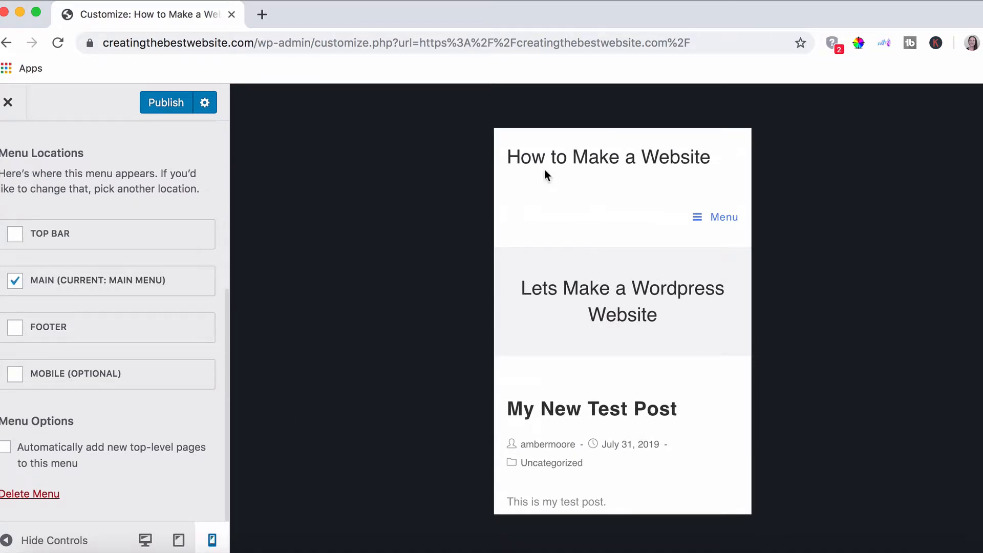
{"action": "scroll", "coordinate": [596, 395], "scroll_direction": "down", "scroll_amount": 10}
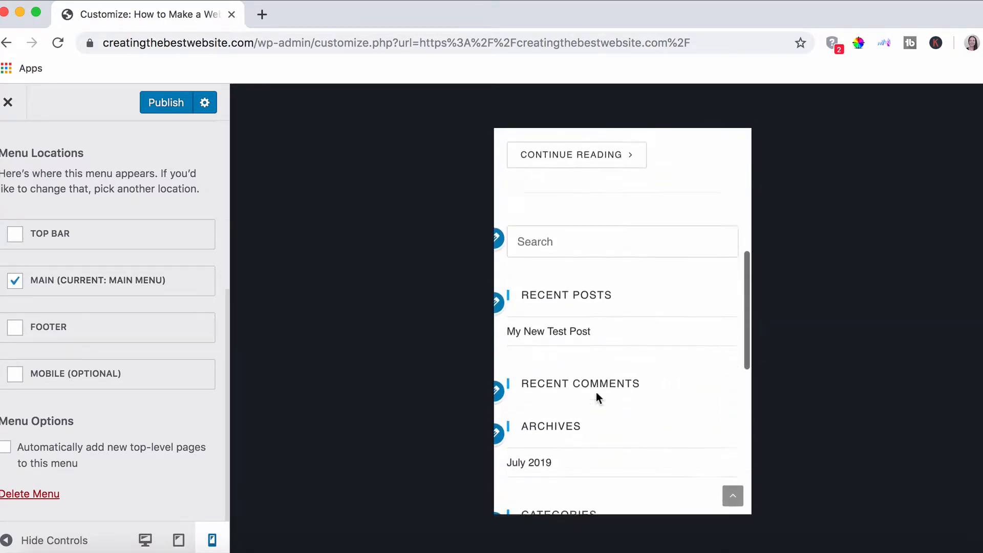
{"action": "scroll", "coordinate": [596, 391], "scroll_direction": "up", "scroll_amount": 10}
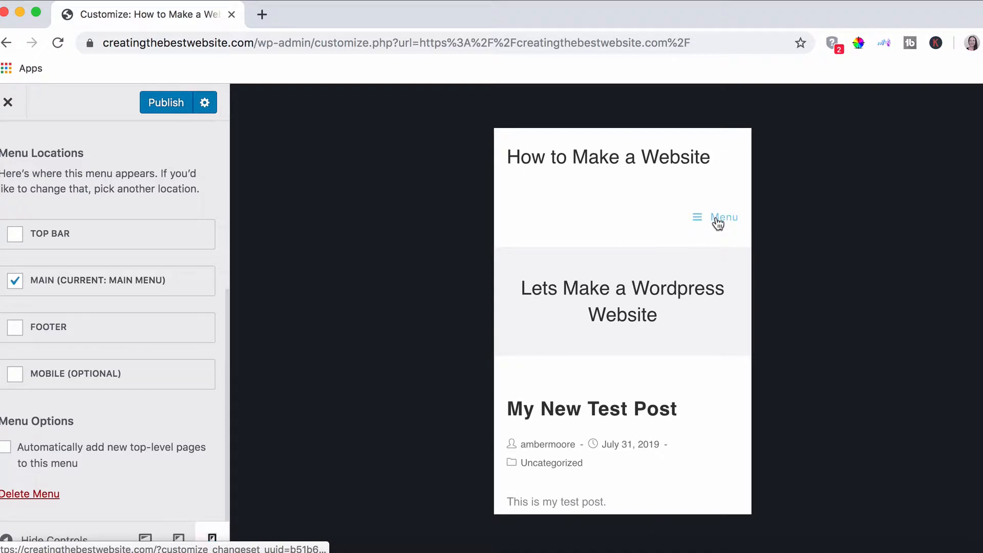
{"action": "left_click", "coordinate": [718, 223]}
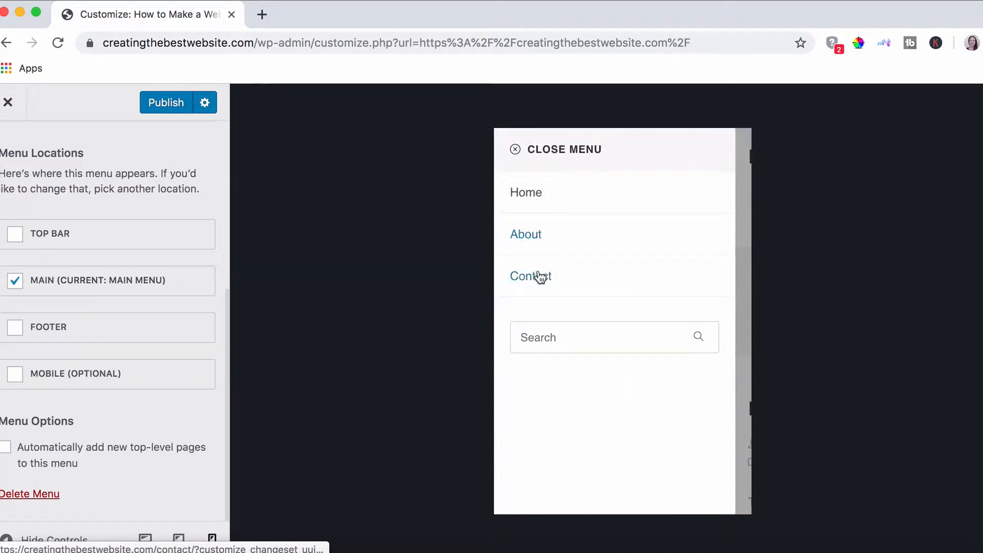
{"action": "left_click", "coordinate": [516, 151]}
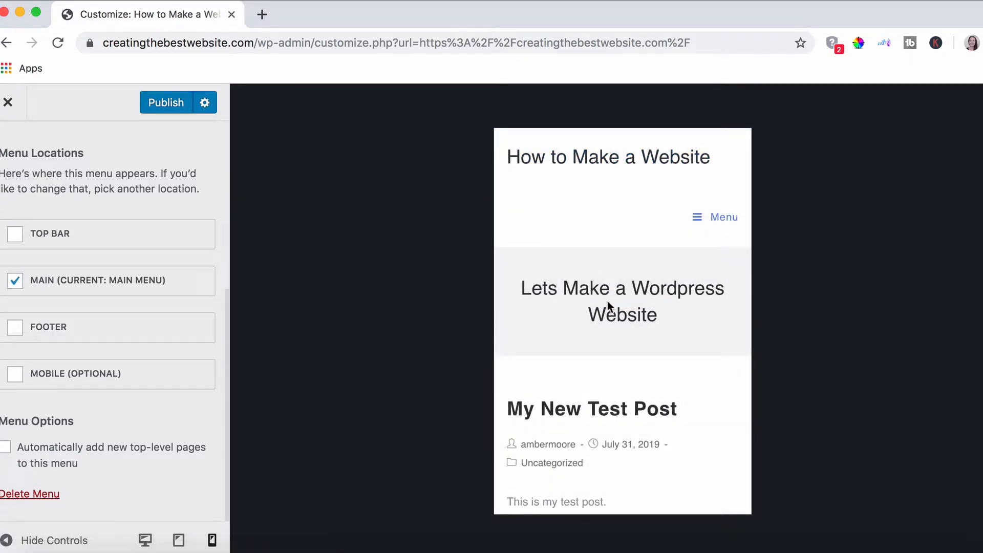
{"action": "left_click", "coordinate": [149, 537]}
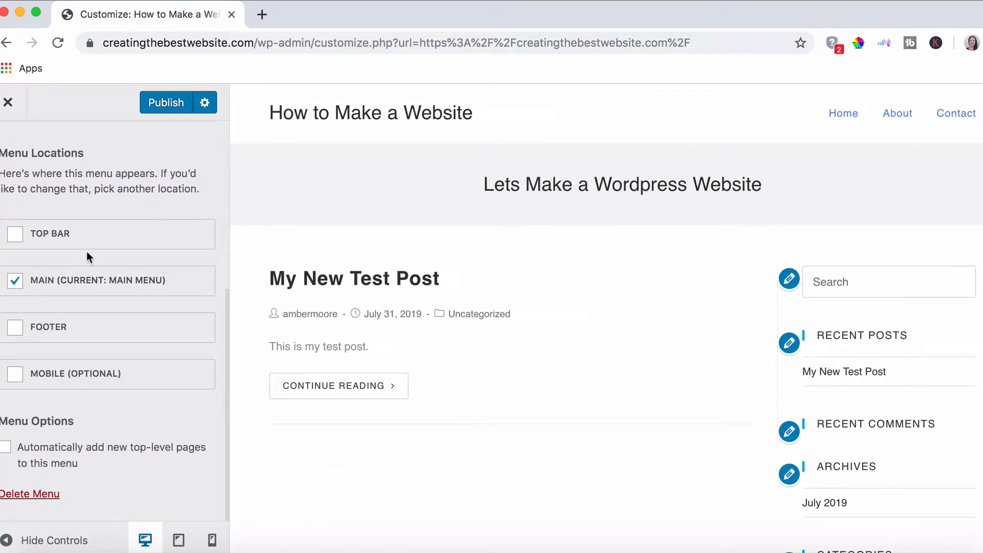
Publish the main menu changes and return to the top level of the customizer.
{"action": "scroll", "coordinate": [87, 256], "scroll_direction": "up", "scroll_amount": 6}
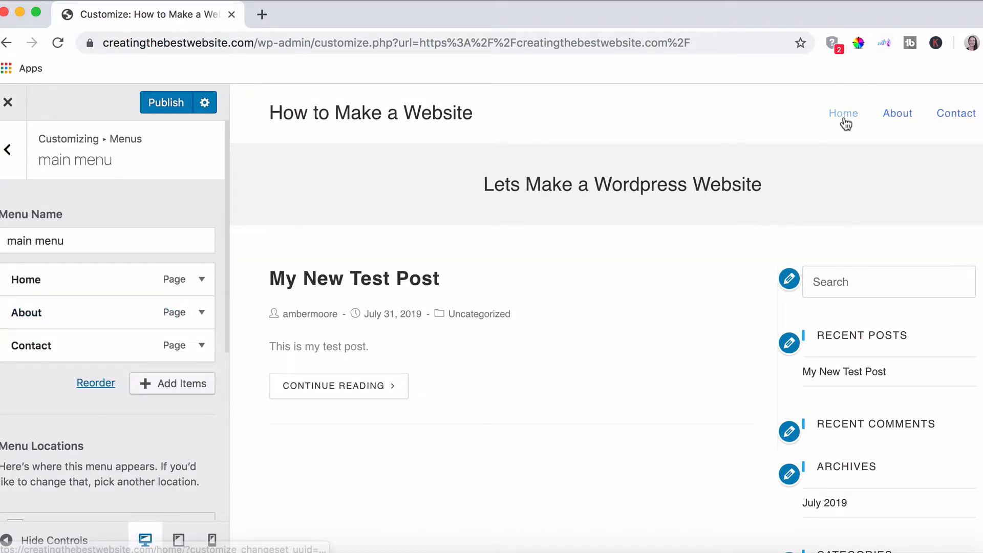
{"action": "left_click", "coordinate": [167, 103]}
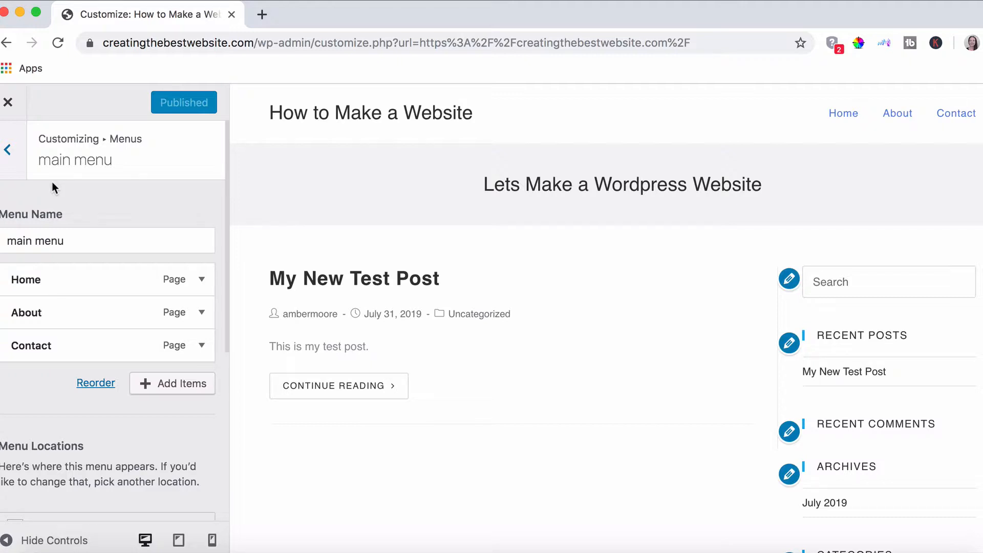
{"action": "left_click", "coordinate": [7, 150]}
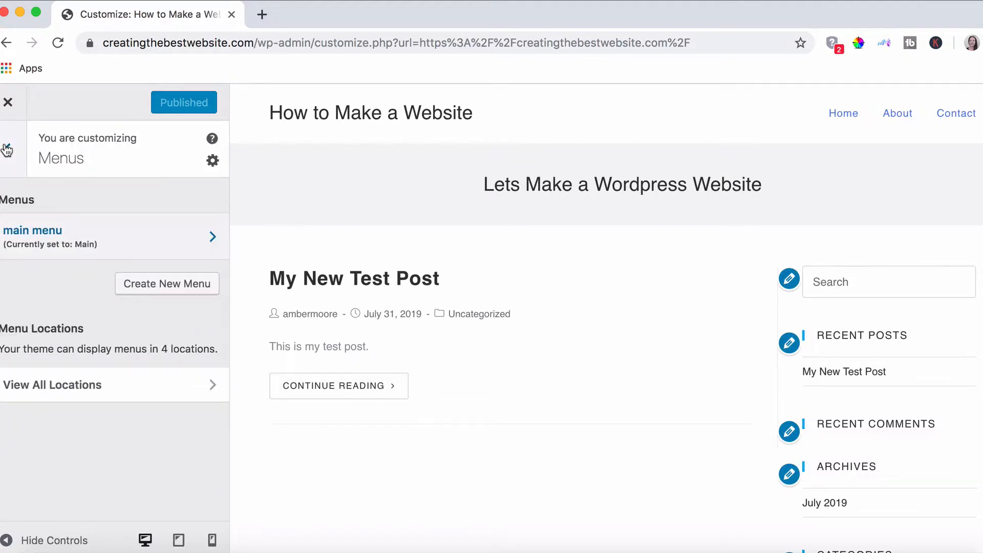
{"action": "left_click", "coordinate": [6, 156]}
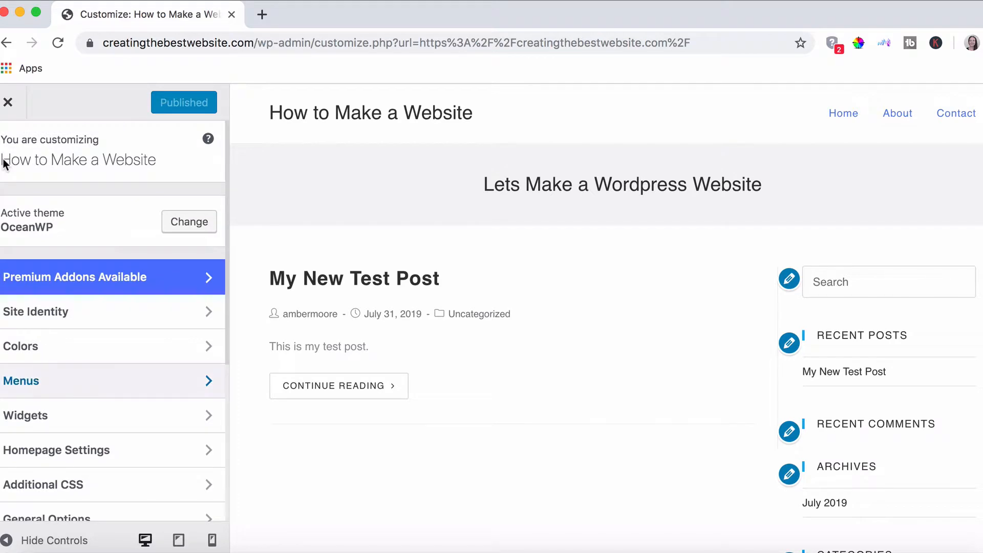
Open the header's Menu settings and review the template, dropdown, position, links effect and main styling options.
{"action": "scroll", "coordinate": [59, 369], "scroll_direction": "down", "scroll_amount": 5}
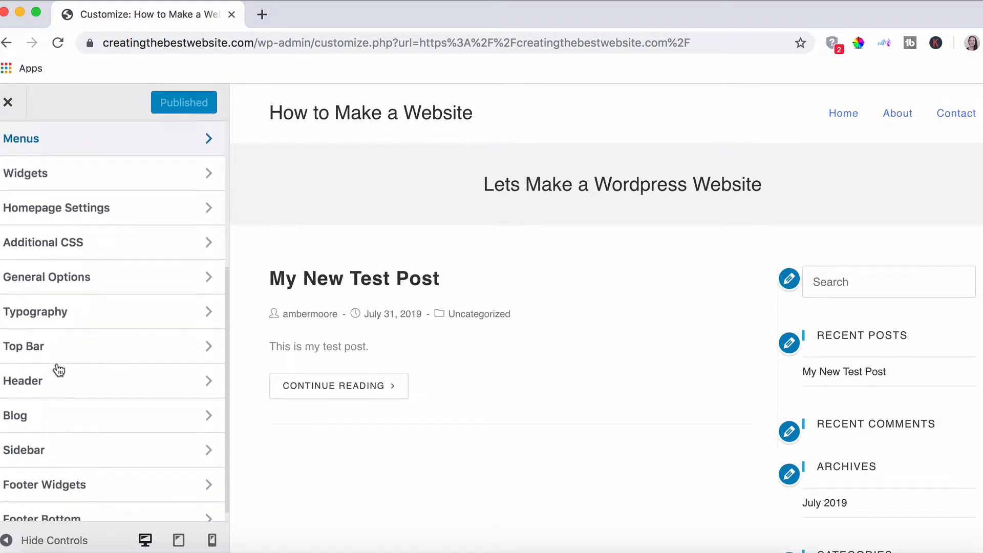
{"action": "left_click", "coordinate": [106, 379]}
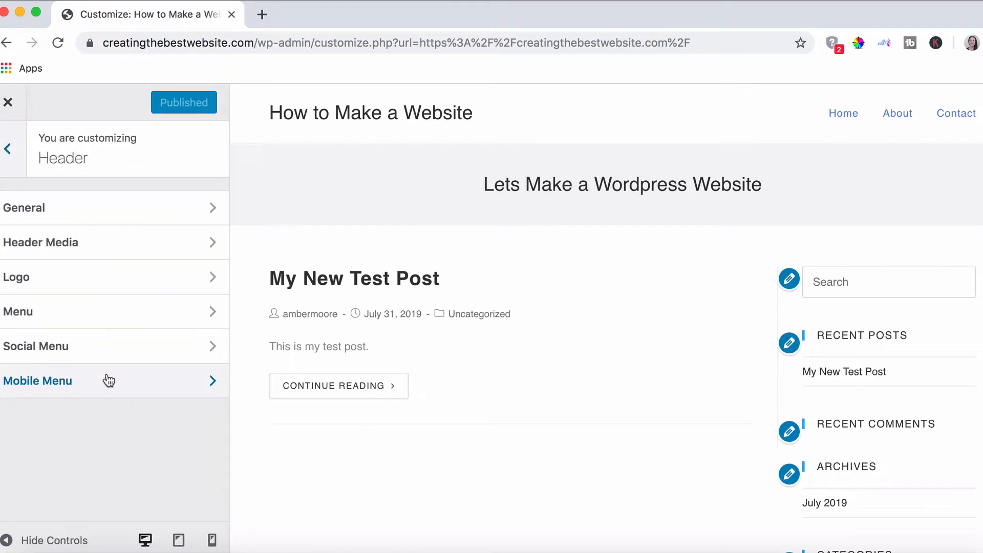
{"action": "left_click", "coordinate": [76, 321]}
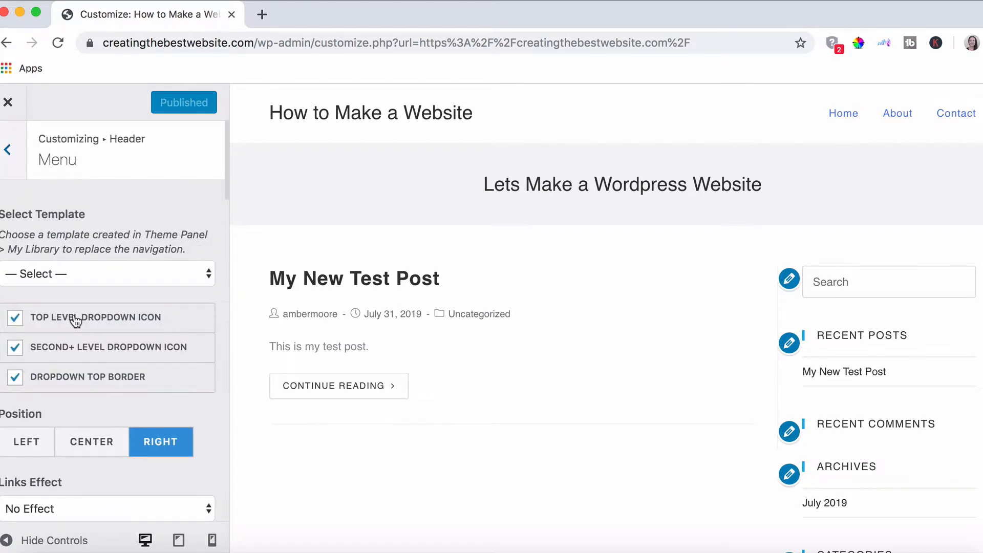
{"action": "scroll", "coordinate": [76, 321], "scroll_direction": "down", "scroll_amount": 6}
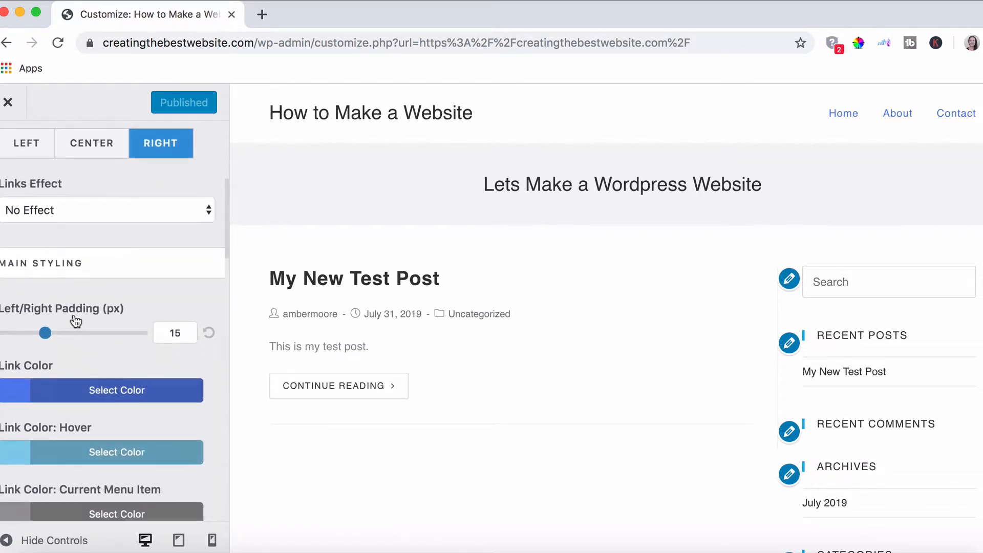
{"action": "scroll", "coordinate": [75, 321], "scroll_direction": "down", "scroll_amount": 5}
{"action": "scroll", "coordinate": [74, 318], "scroll_direction": "up", "scroll_amount": 5}
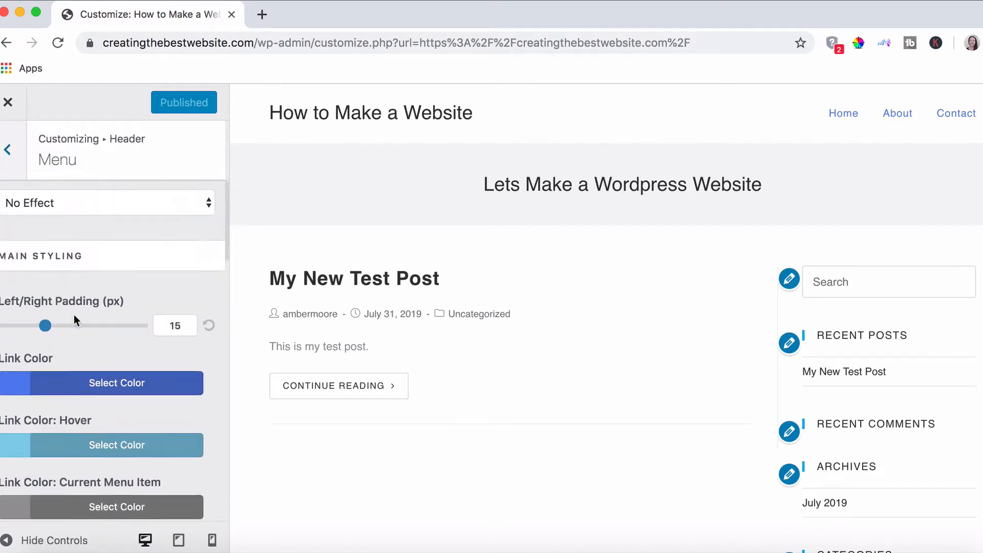
{"action": "scroll", "coordinate": [73, 320], "scroll_direction": "up", "scroll_amount": 4}
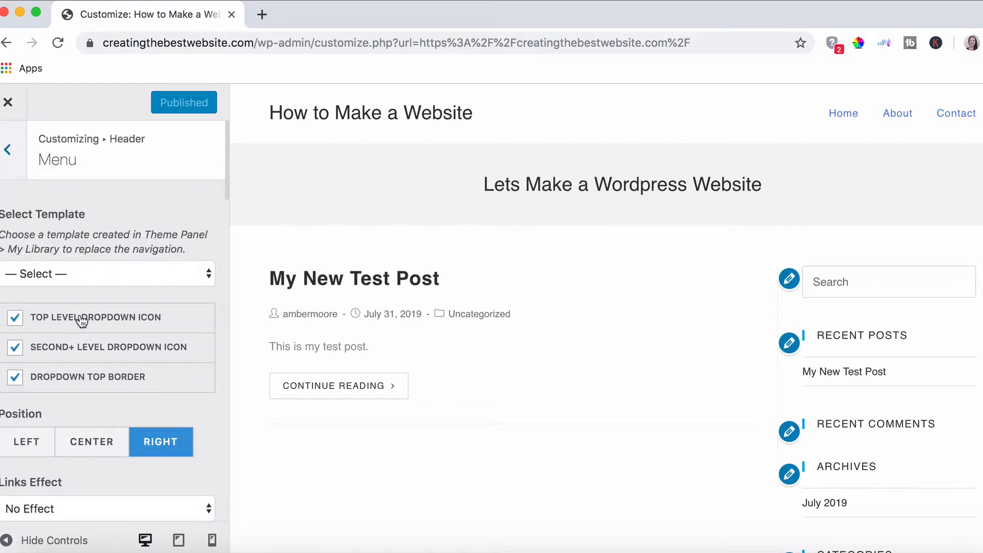
Try the header menu in the left and center positions, and set it back to right.
{"action": "scroll", "coordinate": [104, 466], "scroll_direction": "down", "scroll_amount": 3}
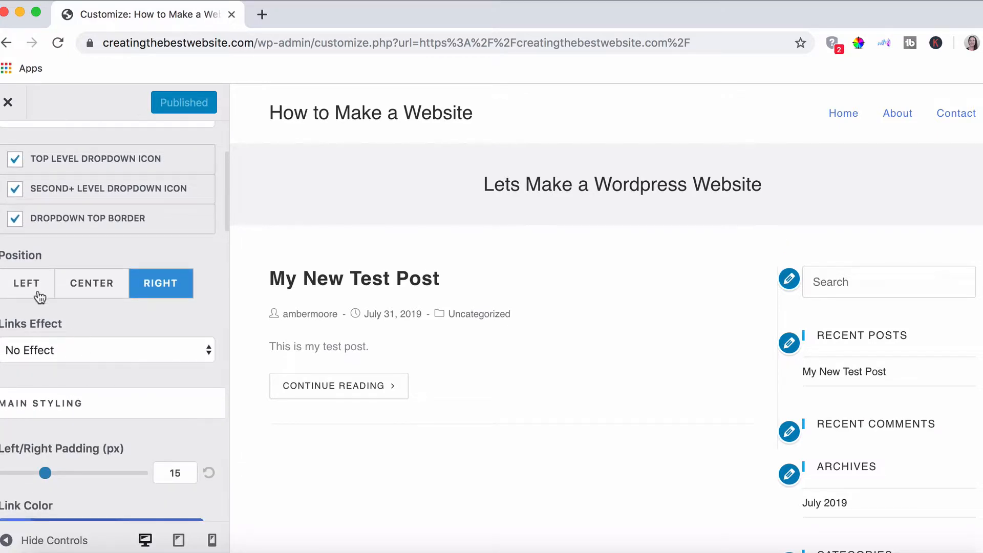
{"action": "left_click", "coordinate": [20, 289]}
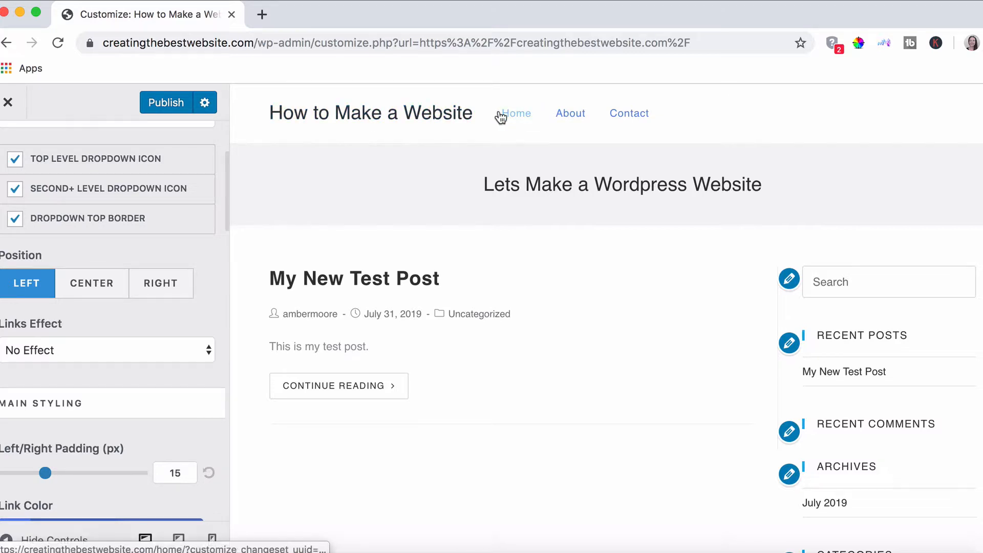
{"action": "left_click", "coordinate": [91, 287]}
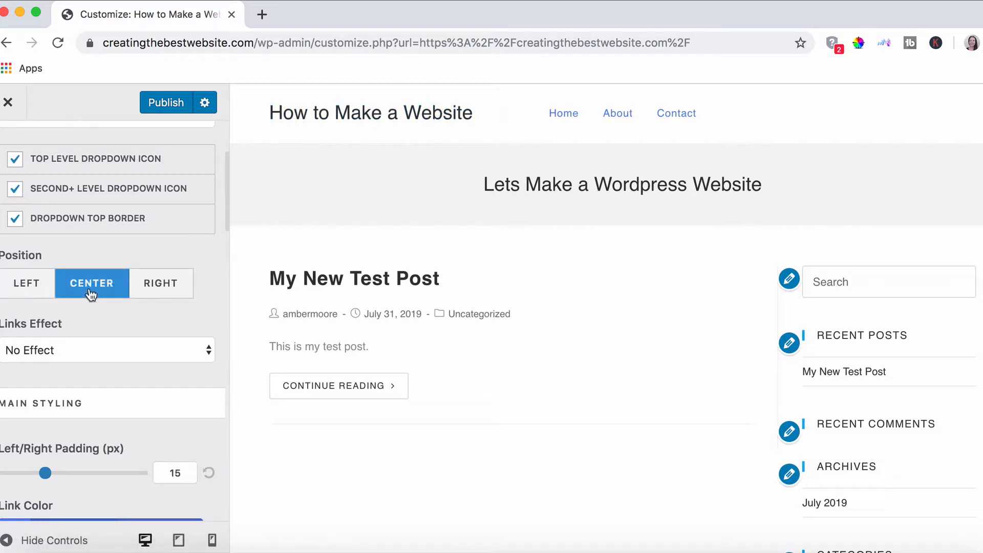
{"action": "left_click", "coordinate": [164, 287]}
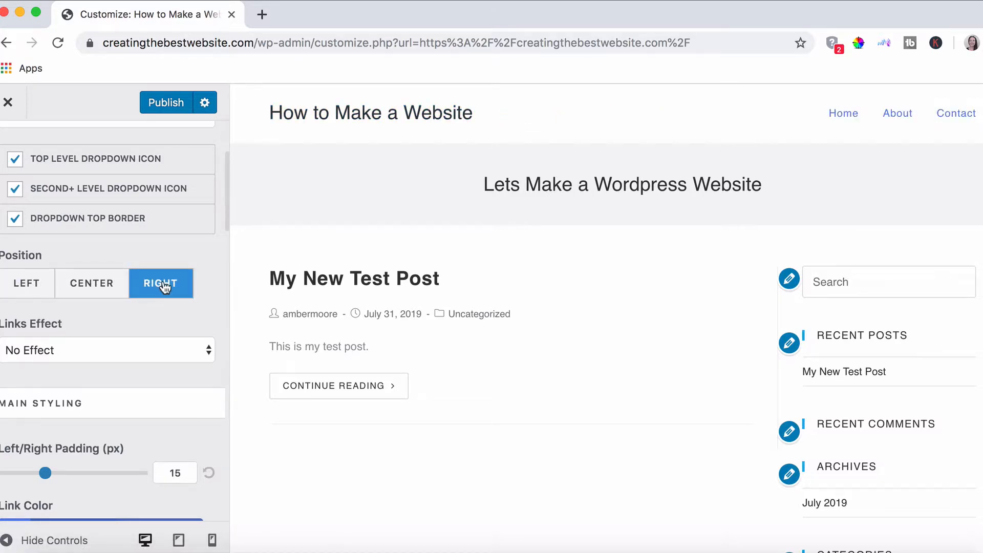
Try the Brackets and Underline & Overline links effects on the menu, and restore No Effect.
{"action": "left_click", "coordinate": [51, 349]}
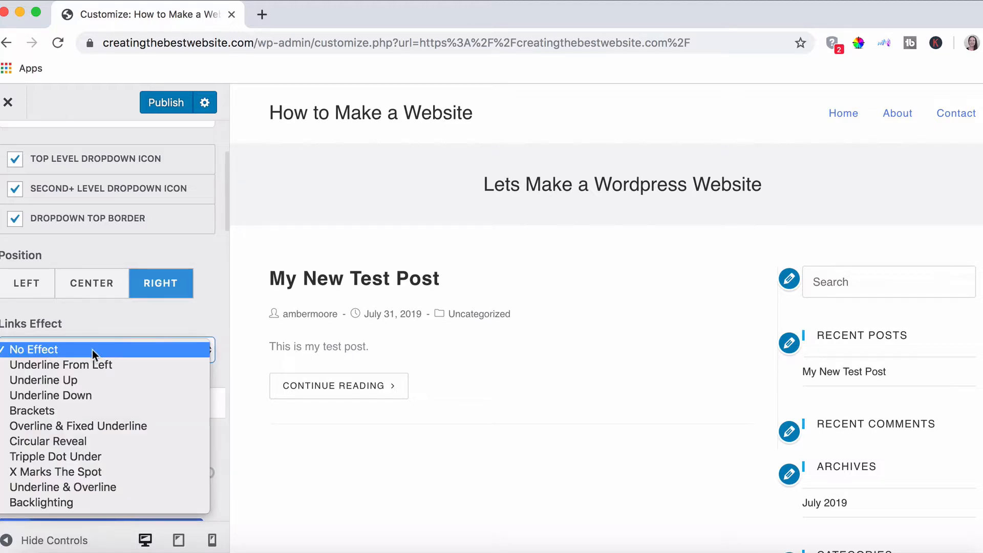
{"action": "left_click", "coordinate": [32, 410]}
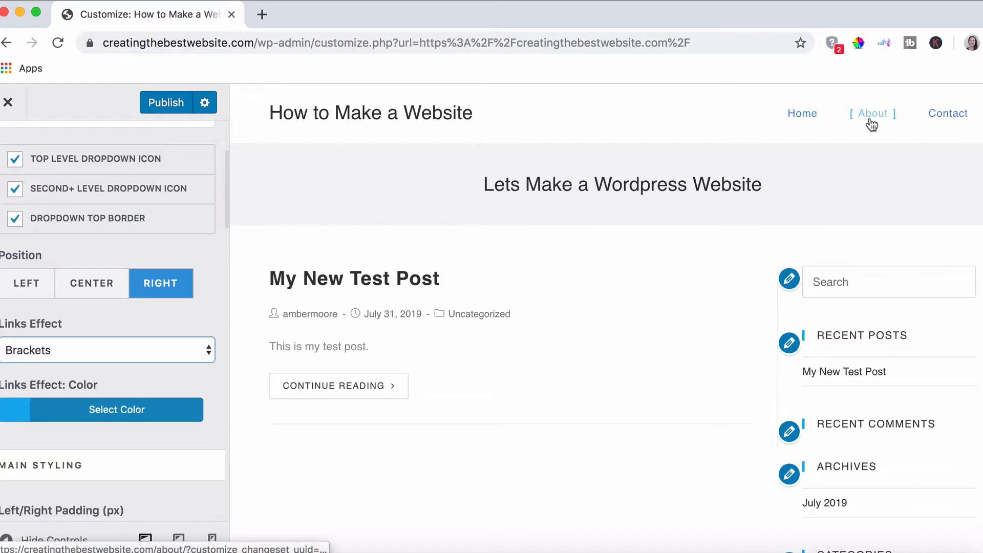
{"action": "left_click", "coordinate": [138, 350]}
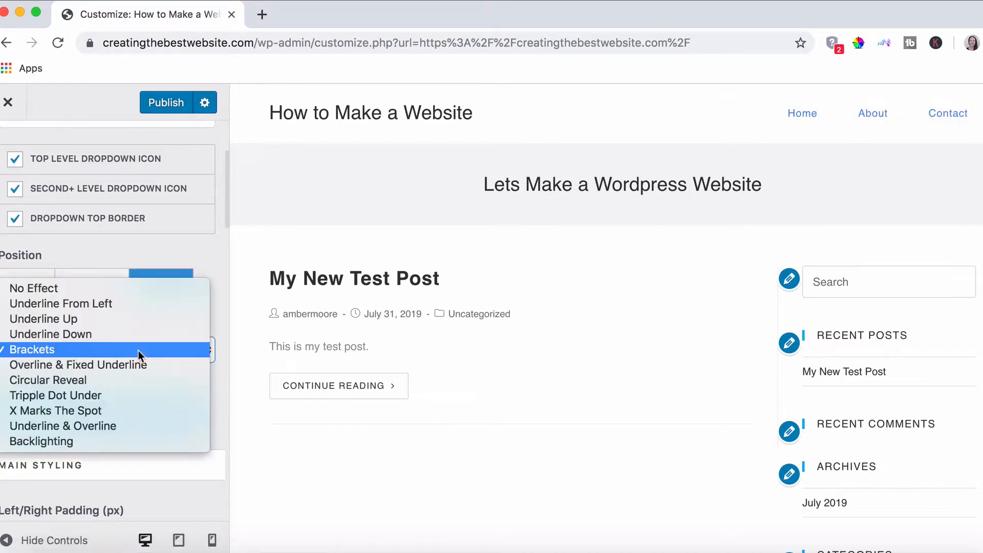
{"action": "left_click", "coordinate": [74, 428]}
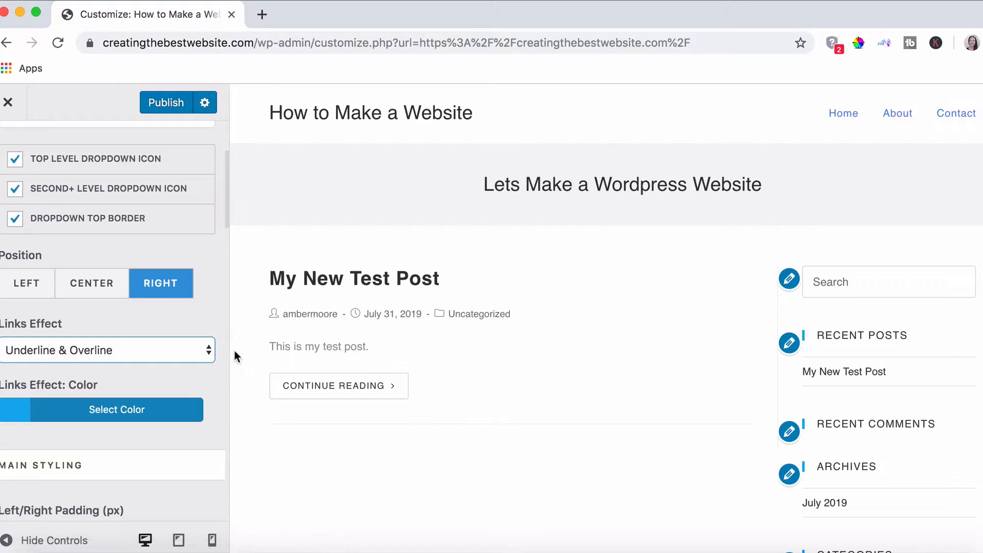
{"action": "left_click", "coordinate": [177, 348]}
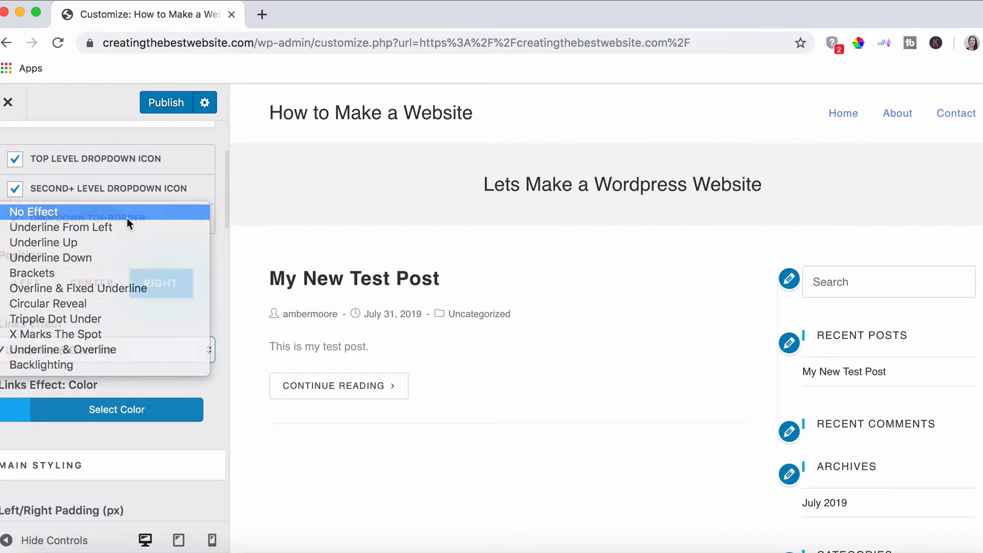
{"action": "left_click", "coordinate": [127, 216]}
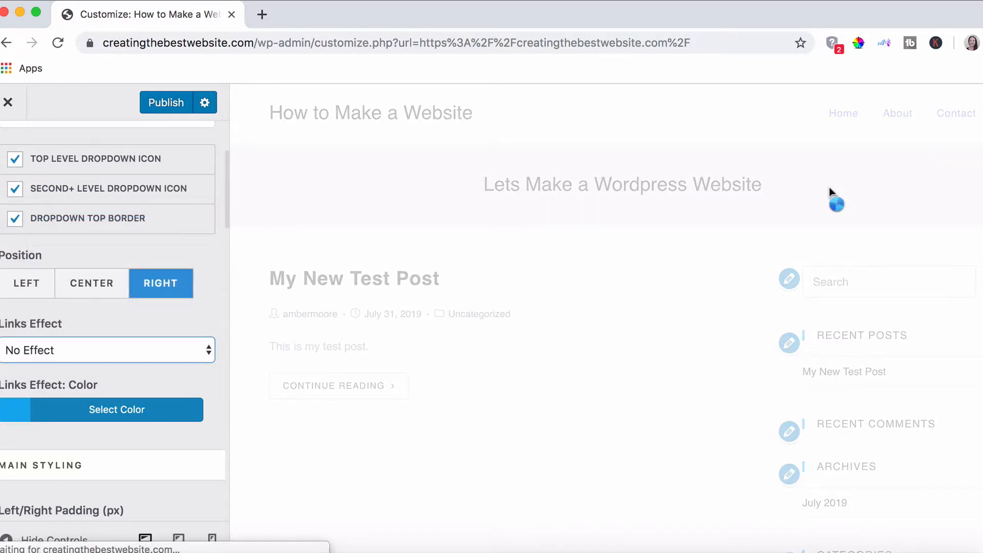
Try a left/right padding of 7 px for the menu links, and reset it to the default.
{"action": "scroll", "coordinate": [77, 419], "scroll_direction": "down", "scroll_amount": 3}
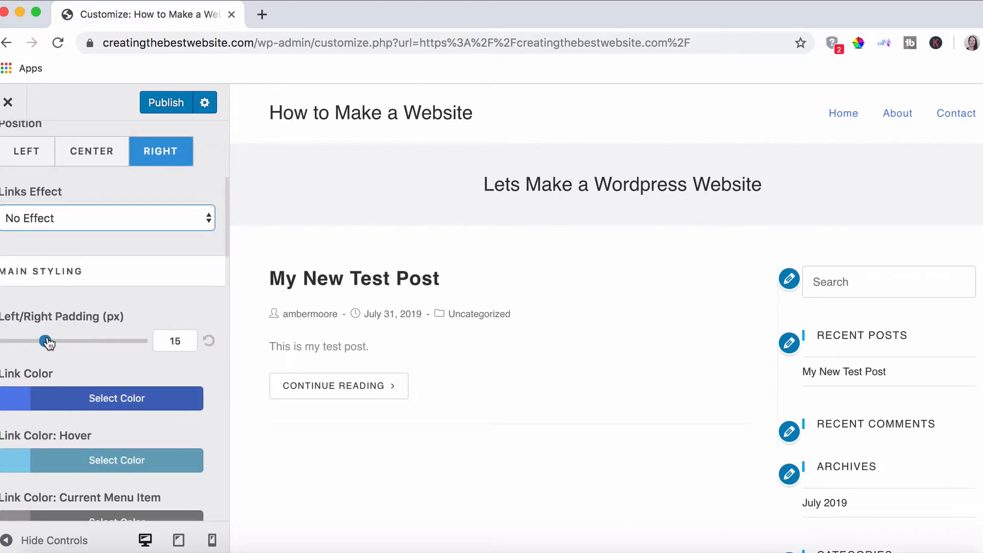
{"action": "left_click_drag", "start_coordinate": [48, 343], "coordinate": [24, 347]}
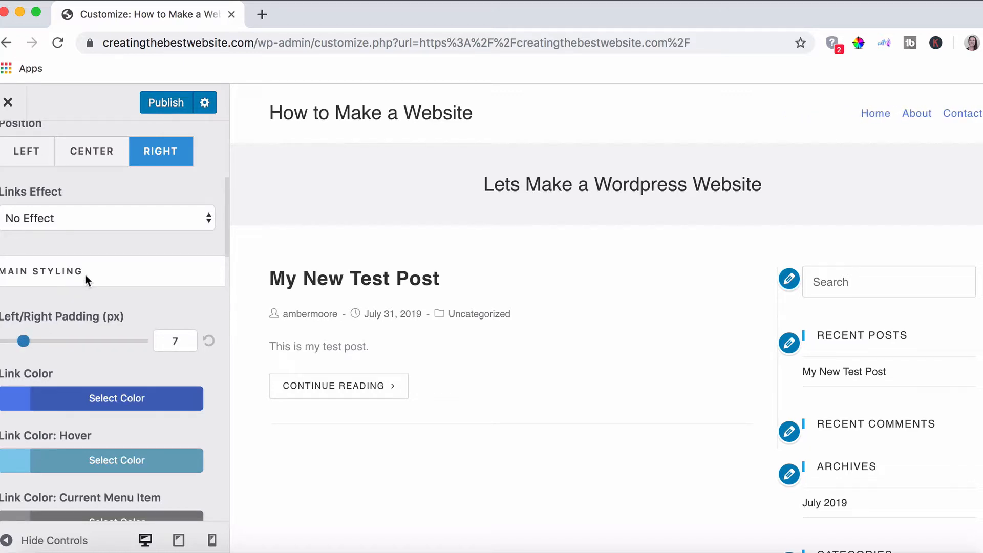
{"action": "left_click", "coordinate": [208, 342]}
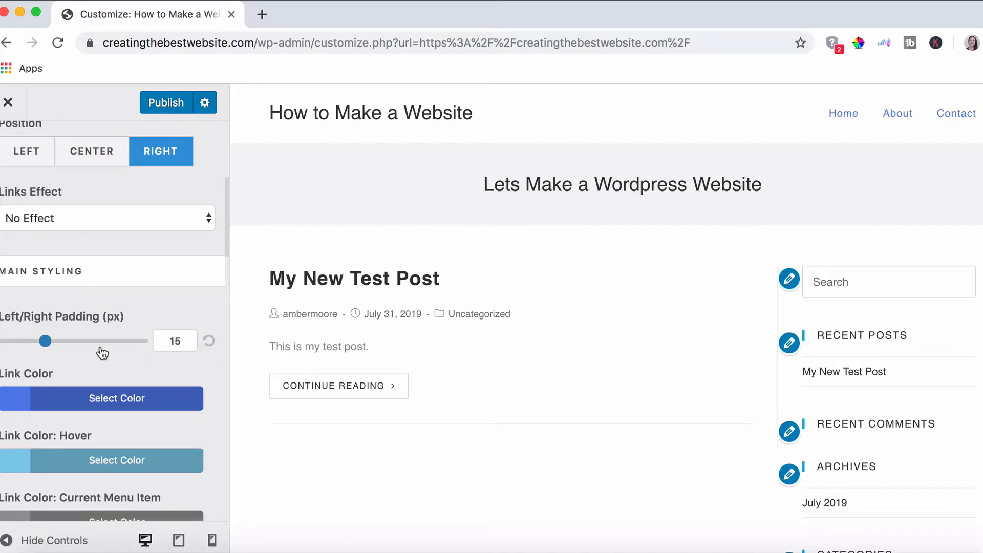
Try the green #00aa2d as the menu's link color.
{"action": "scroll", "coordinate": [103, 353], "scroll_direction": "down", "scroll_amount": 1}
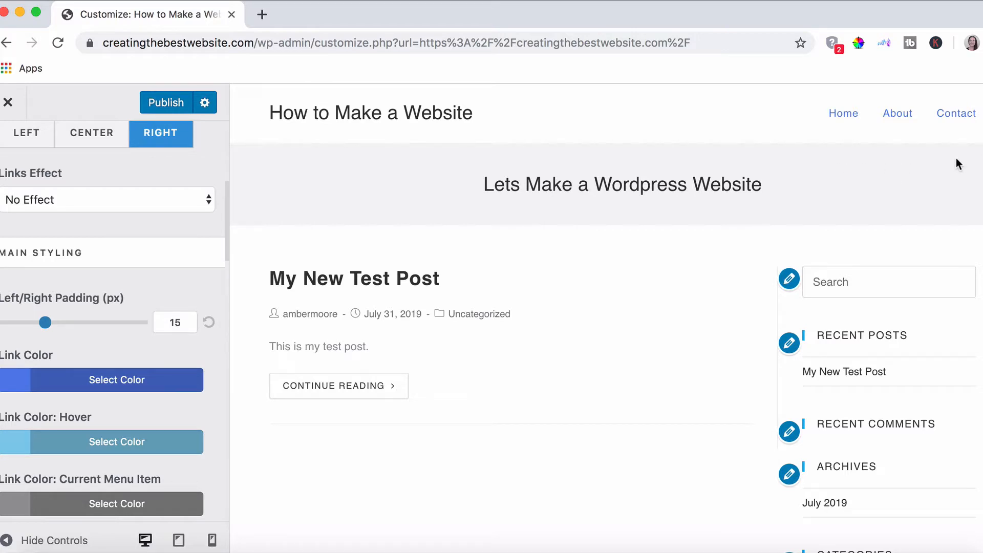
{"action": "left_click", "coordinate": [15, 386]}
{"action": "scroll", "coordinate": [72, 373], "scroll_direction": "down", "scroll_amount": 5}
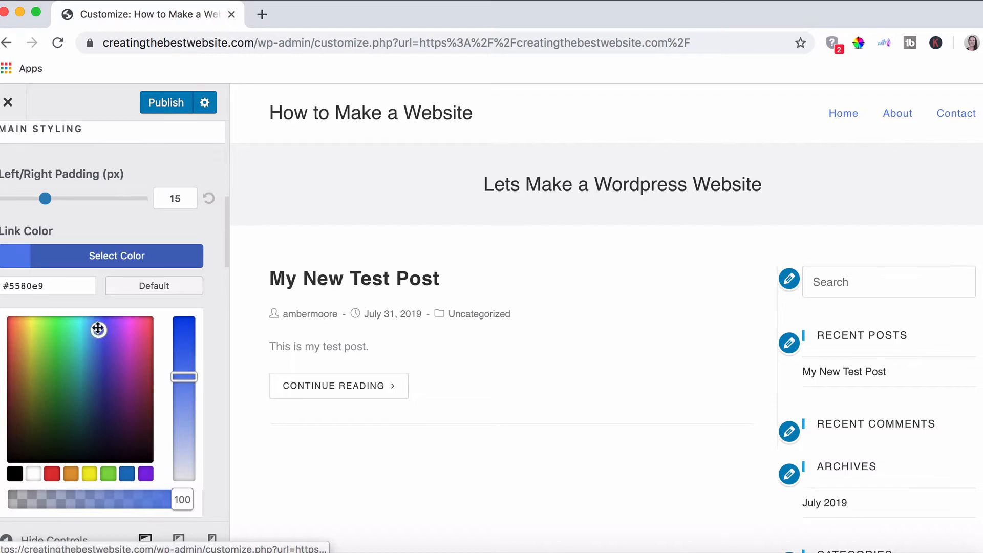
{"action": "left_click_drag", "start_coordinate": [98, 329], "coordinate": [63, 365]}
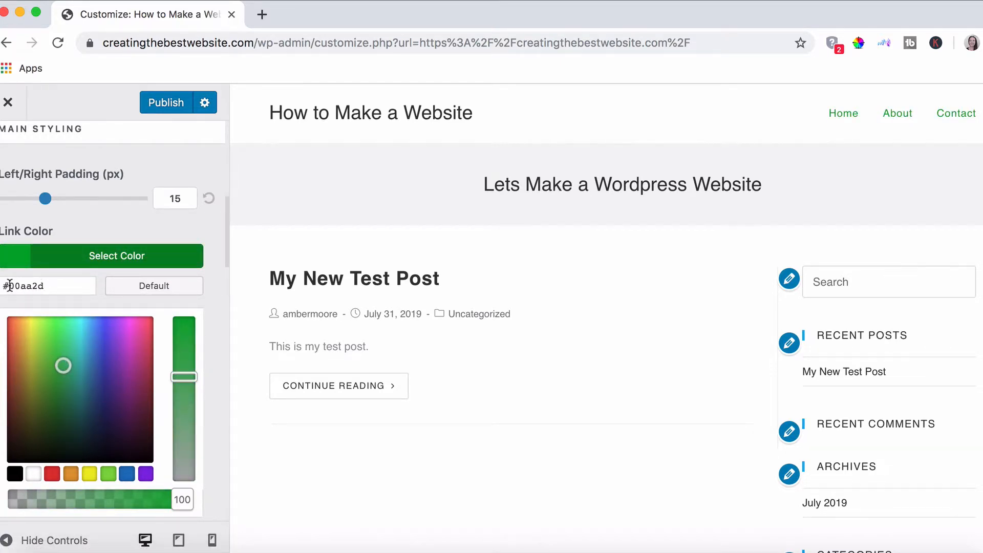
Set the menu's link color to hex #5694e3 and close its color picker.
{"action": "left_click_drag", "start_coordinate": [10, 285], "coordinate": [50, 287]}
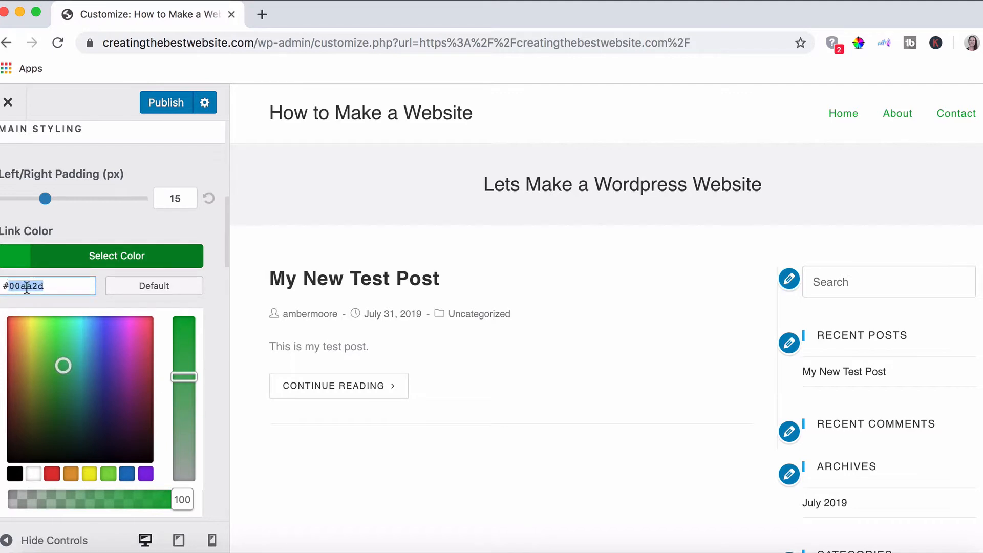
{"action": "left_click", "coordinate": [46, 285]}
{"action": "left_click_drag", "start_coordinate": [49, 285], "coordinate": [15, 286]}
{"action": "left_click", "coordinate": [61, 283]}
{"action": "key", "text": "BackSpace"}
{"action": "key", "text": "BackSpace"}
{"action": "key", "text": "BackSpace"}
{"action": "key", "text": "BackSpace"}
{"action": "key", "text": "BackSpace"}
{"action": "key", "text": "BackSpace"}
{"action": "type", "text": "56"}
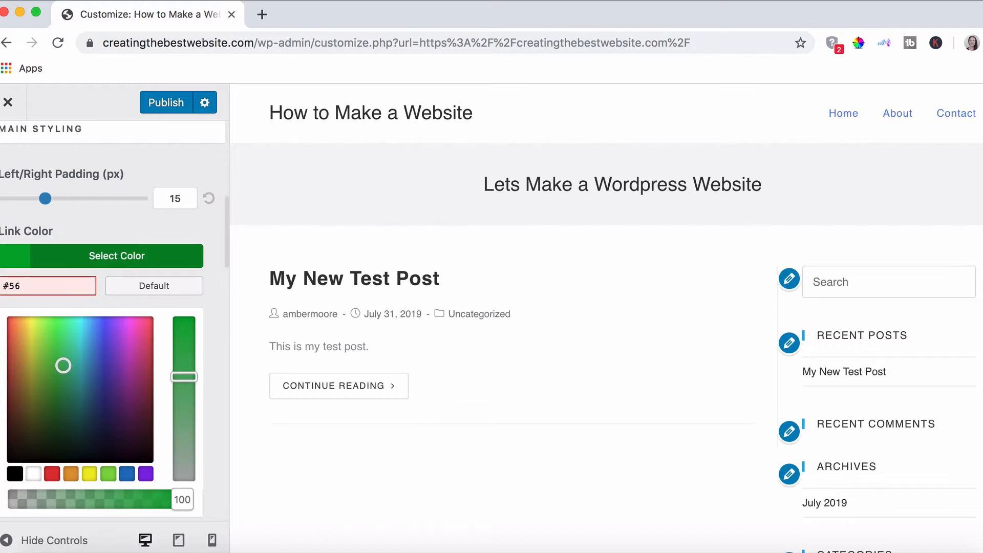
{"action": "type", "text": "94"}
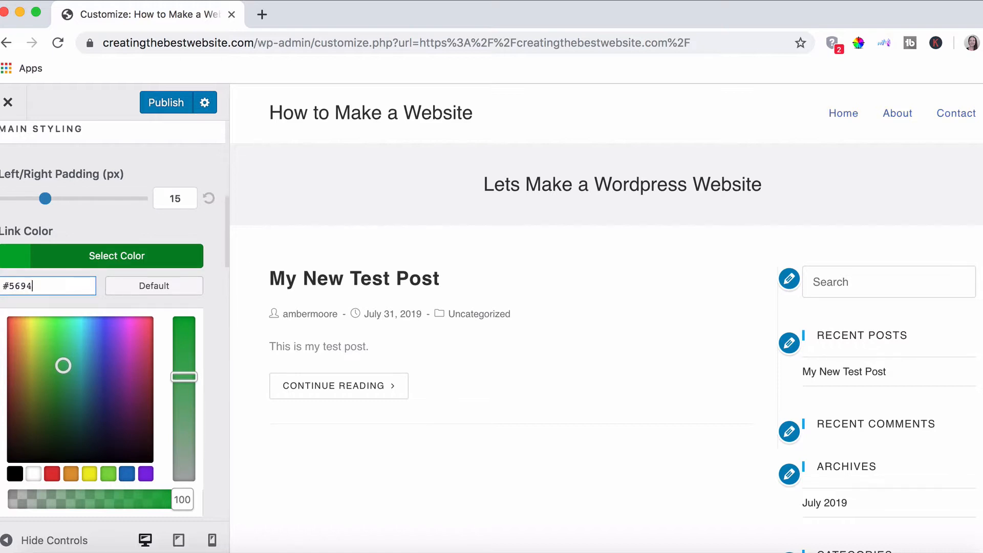
{"action": "type", "text": "e3"}
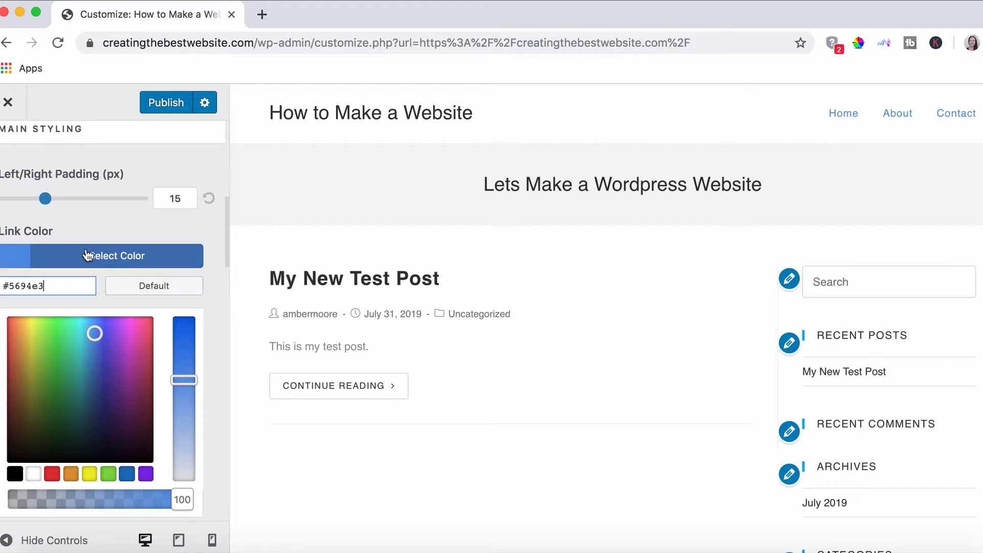
{"action": "left_click", "coordinate": [105, 258]}
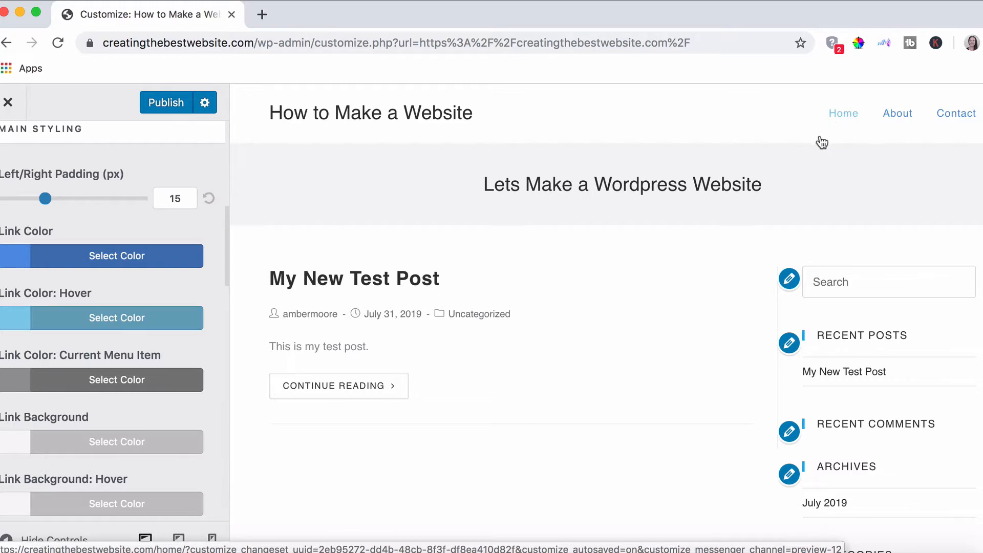
Set the menu's hover link color to hex #3ed6c4.
{"action": "left_click", "coordinate": [14, 321]}
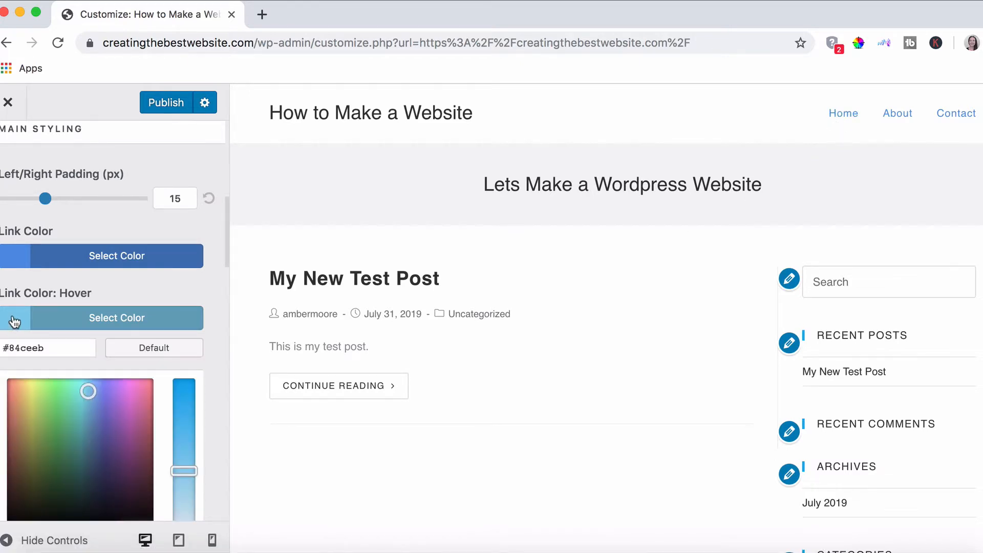
{"action": "left_click_drag", "start_coordinate": [87, 393], "coordinate": [70, 414]}
{"action": "left_click", "coordinate": [49, 347]}
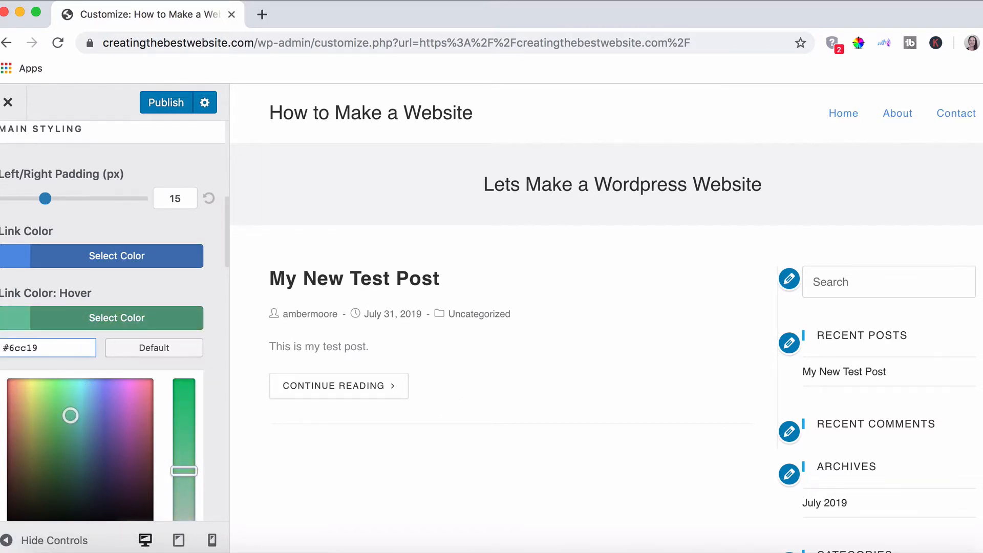
{"action": "key", "text": "BackSpace"}
{"action": "key", "text": "BackSpace"}
{"action": "key", "text": "BackSpace"}
{"action": "key", "text": "BackSpace"}
{"action": "key", "text": "BackSpace"}
{"action": "type", "text": "3ed6"}
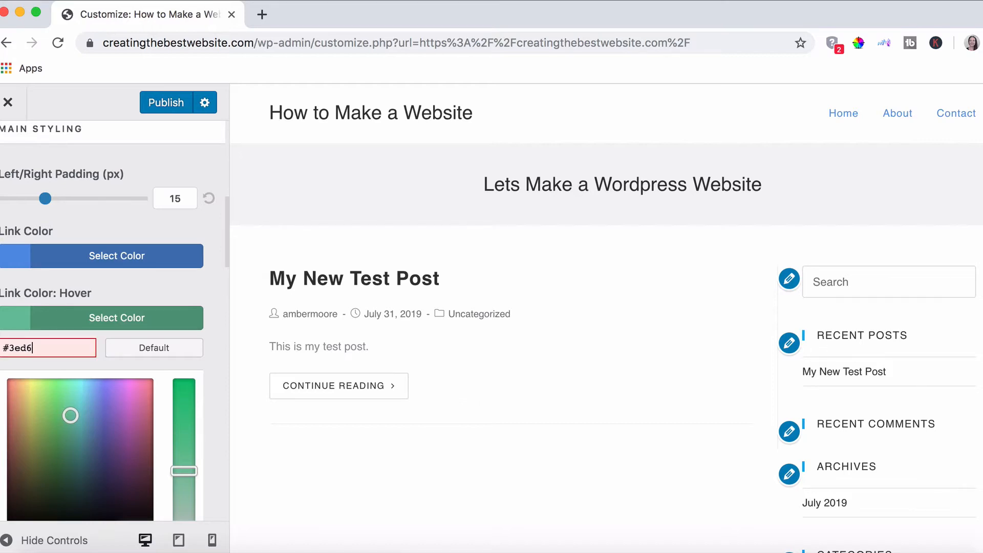
{"action": "type", "text": "c4"}
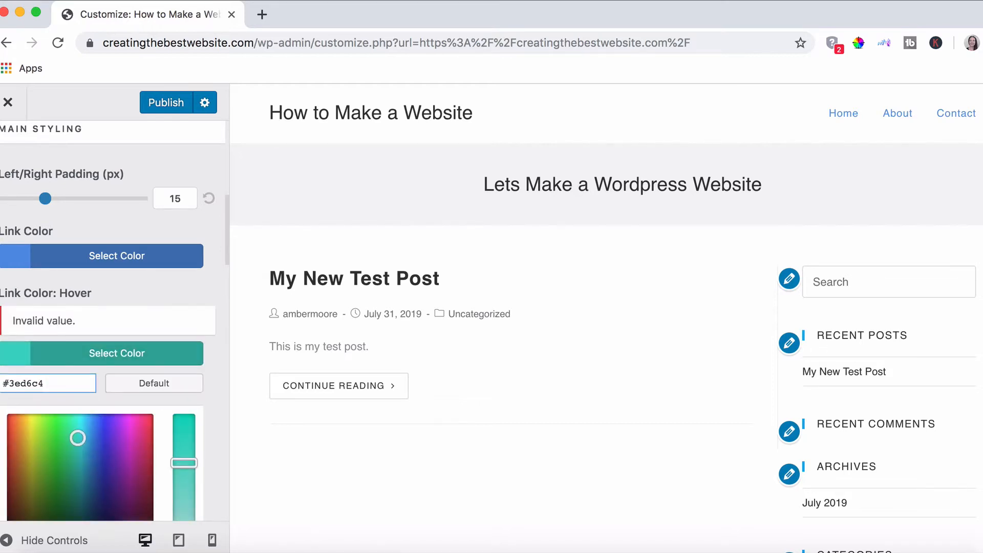
Close the hover link color picker and check the hover color on the menu links in the preview.
{"action": "left_click", "coordinate": [113, 358]}
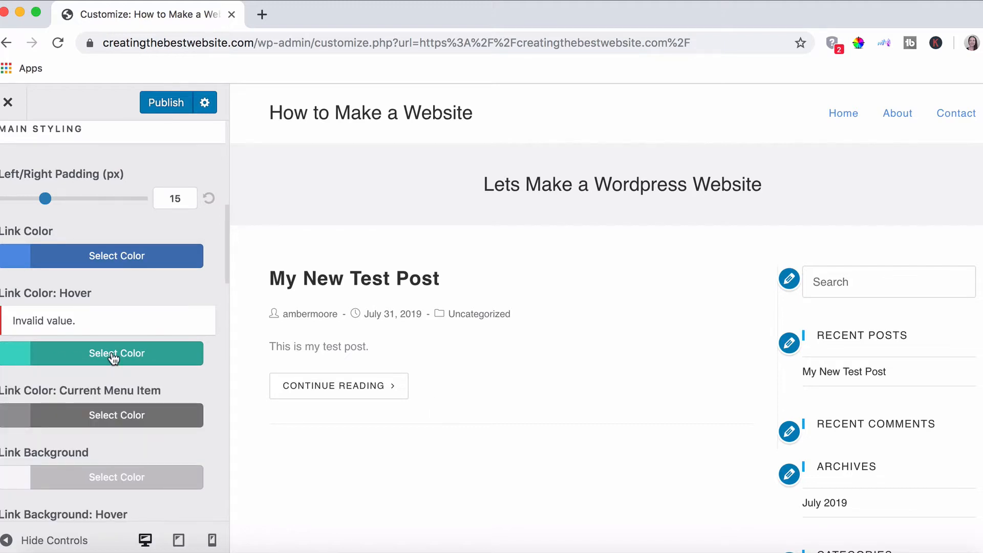
{"action": "scroll", "coordinate": [638, 398], "scroll_direction": "down", "scroll_amount": 2}
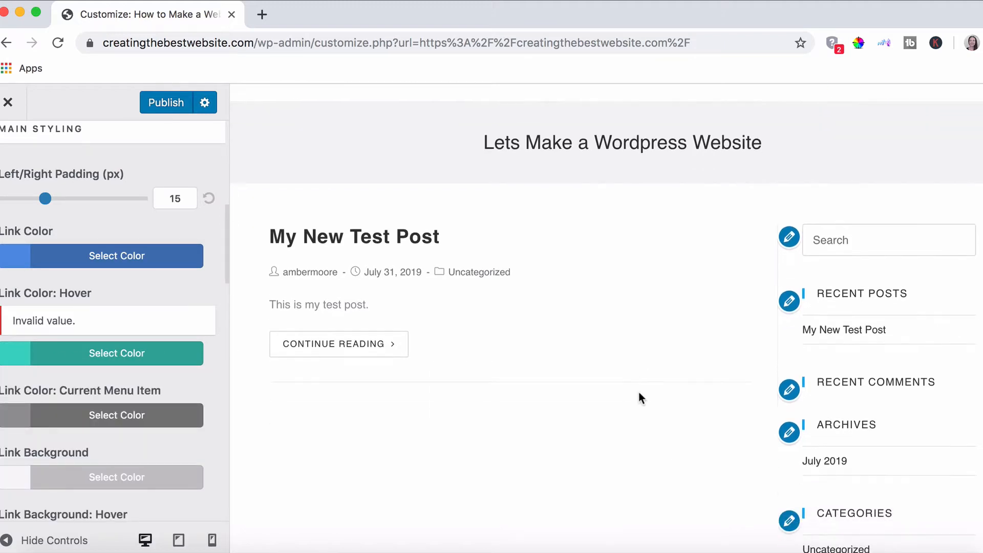
{"action": "scroll", "coordinate": [676, 208], "scroll_direction": "up", "scroll_amount": 2}
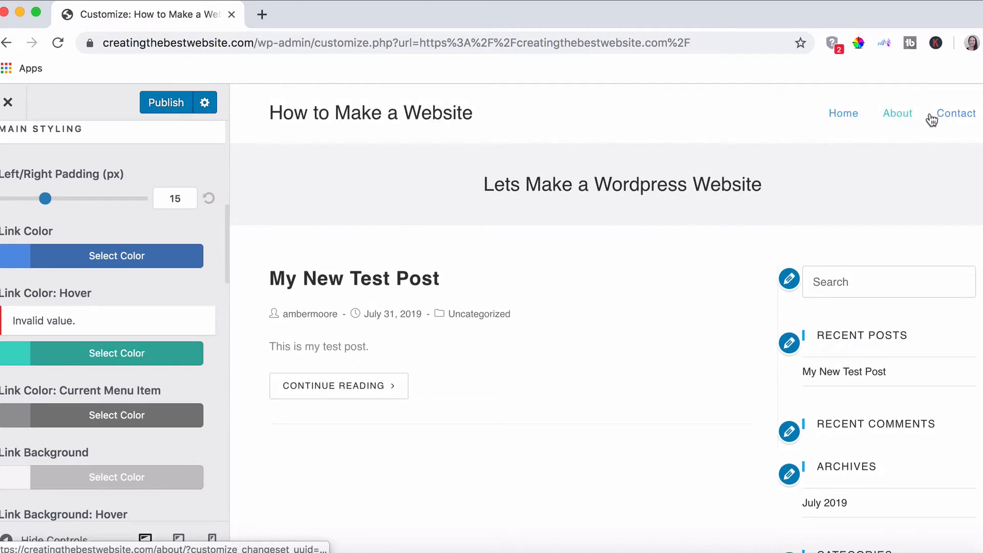
Set the link color of the current menu item to gray #a8a8a8 and close its color picker.
{"action": "scroll", "coordinate": [176, 363], "scroll_direction": "down", "scroll_amount": 3}
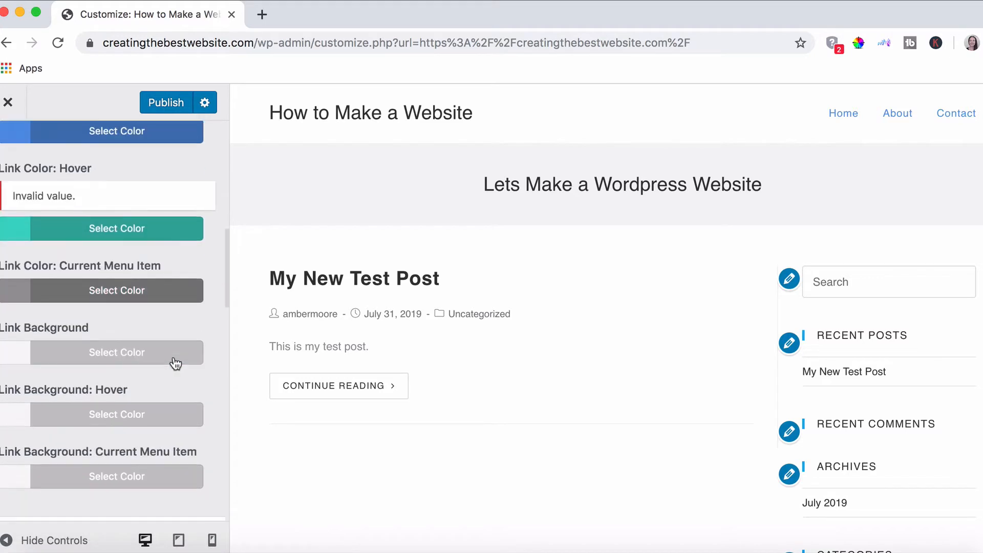
{"action": "scroll", "coordinate": [175, 364], "scroll_direction": "down", "scroll_amount": 1}
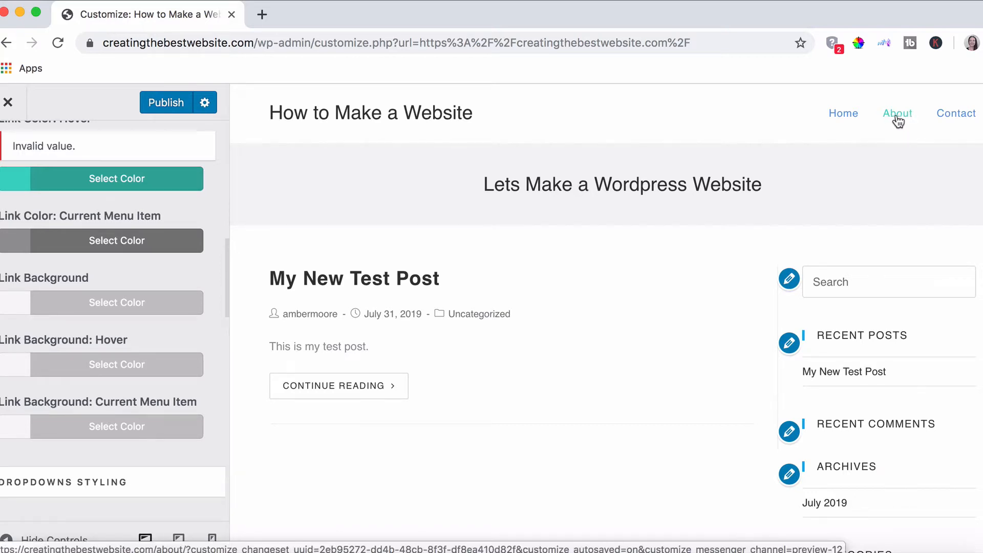
{"action": "left_click", "coordinate": [19, 244]}
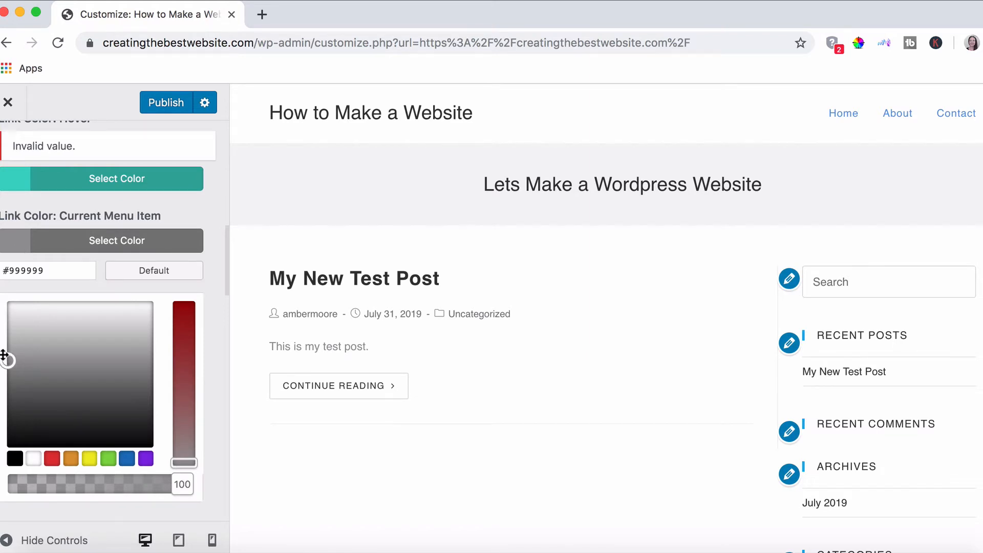
{"action": "left_click_drag", "start_coordinate": [21, 361], "coordinate": [58, 363]}
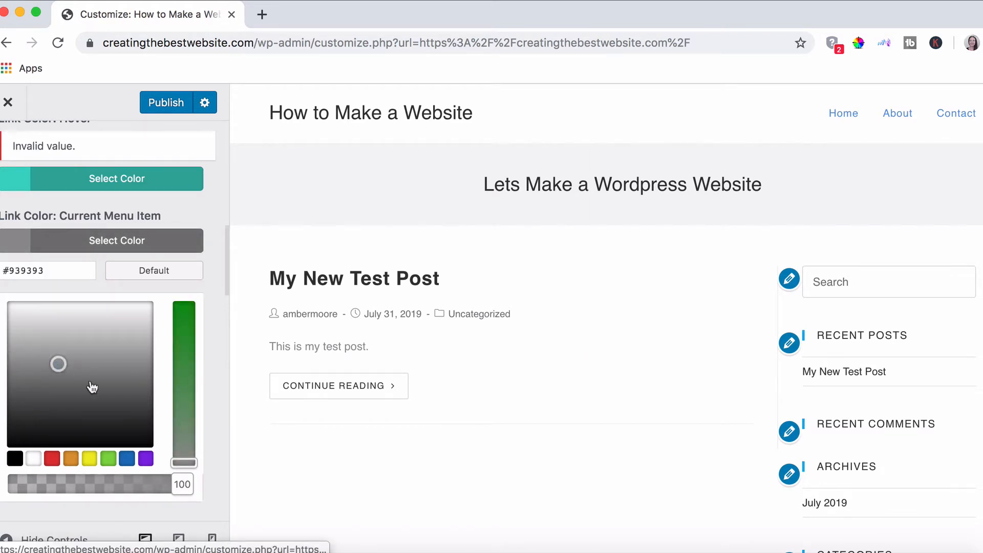
{"action": "left_click", "coordinate": [15, 459]}
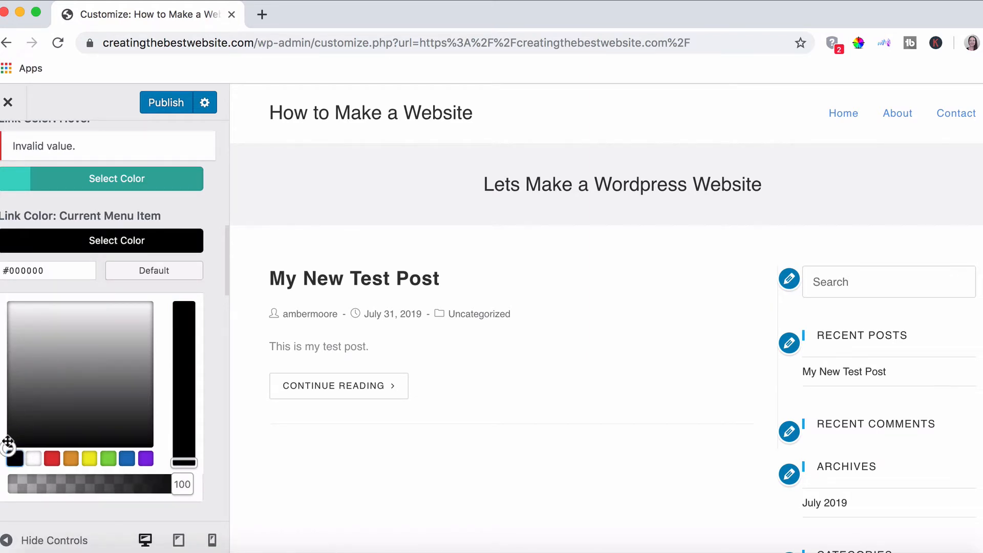
{"action": "left_click", "coordinate": [44, 381]}
{"action": "left_click_drag", "start_coordinate": [44, 381], "coordinate": [65, 345]}
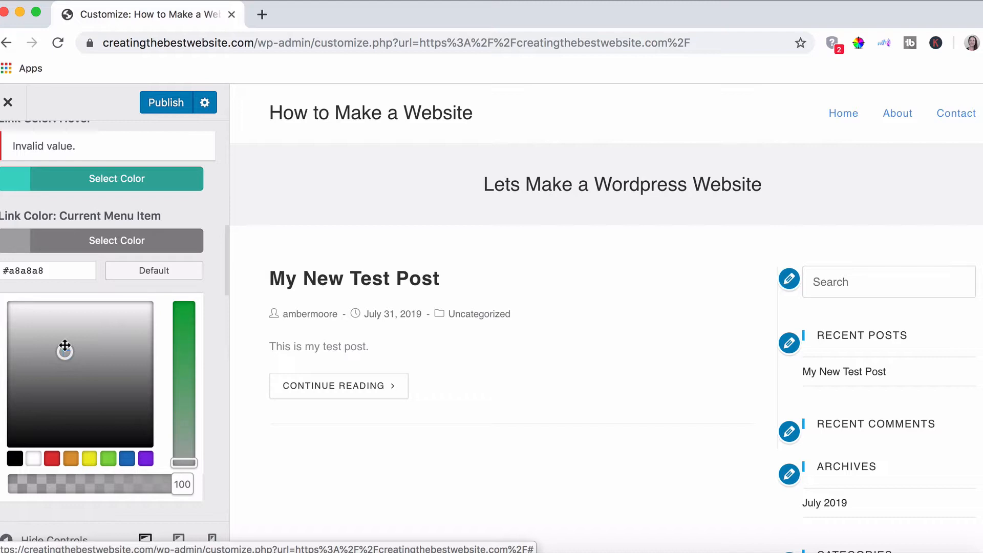
{"action": "left_click", "coordinate": [97, 240]}
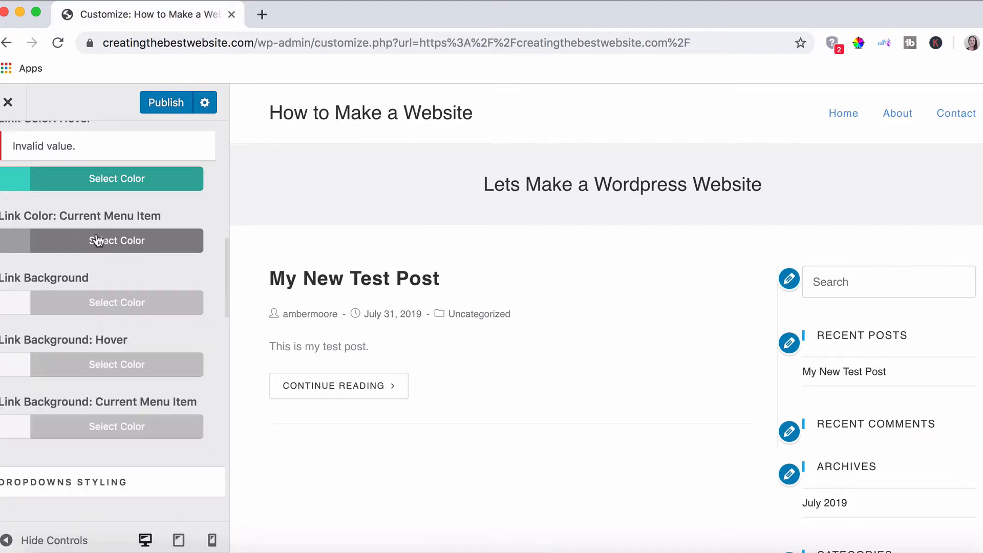
Preview the current menu item color on the Home and About pages, and return to the site's front page.
{"action": "left_click", "coordinate": [843, 117]}
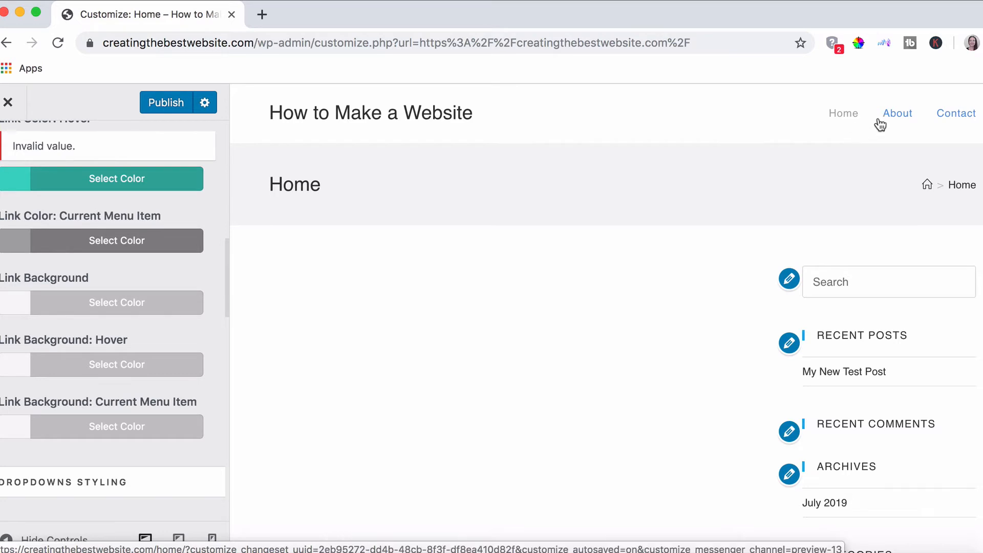
{"action": "left_click", "coordinate": [895, 116]}
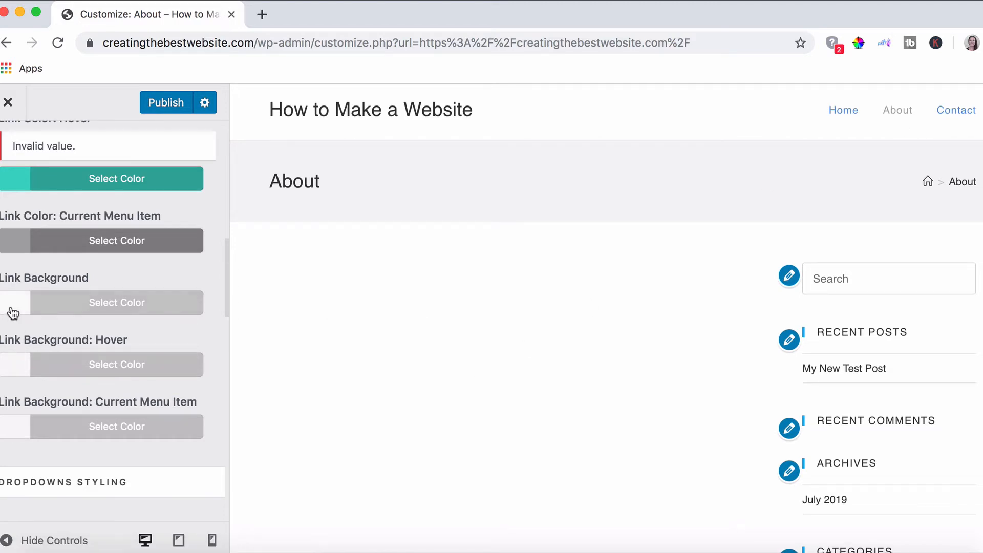
{"action": "left_click", "coordinate": [321, 113]}
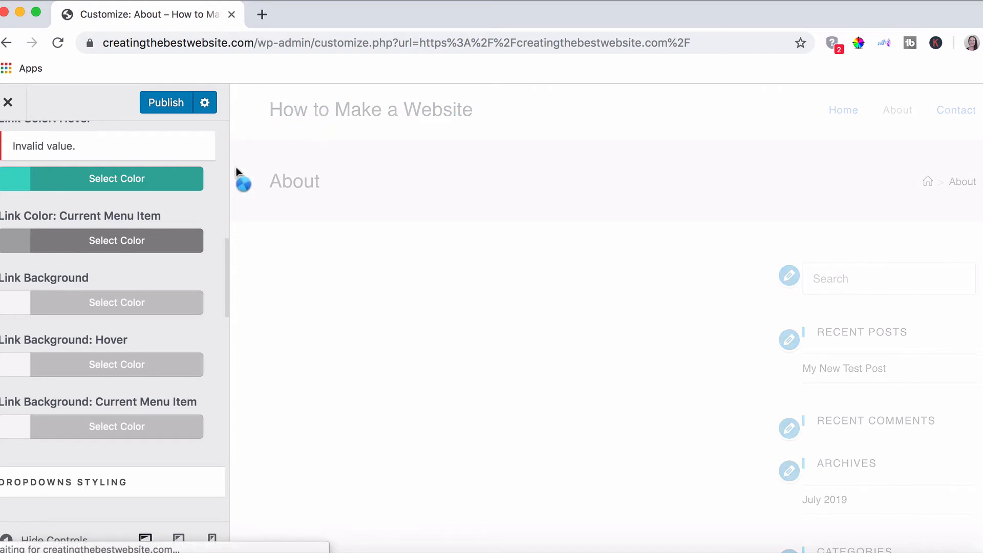
Try the green #81d742 as the menu's link background, and clear it.
{"action": "left_click", "coordinate": [66, 309]}
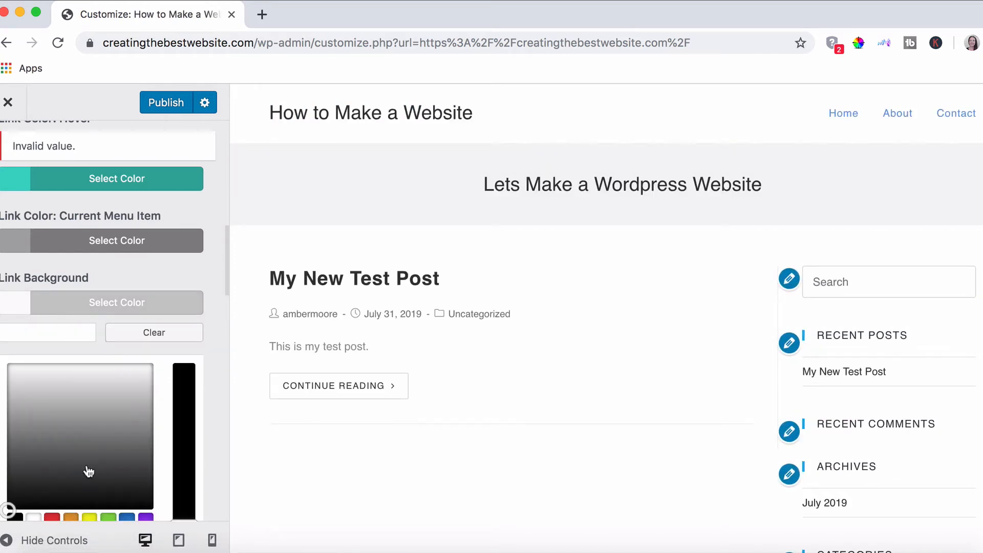
{"action": "left_click", "coordinate": [108, 517]}
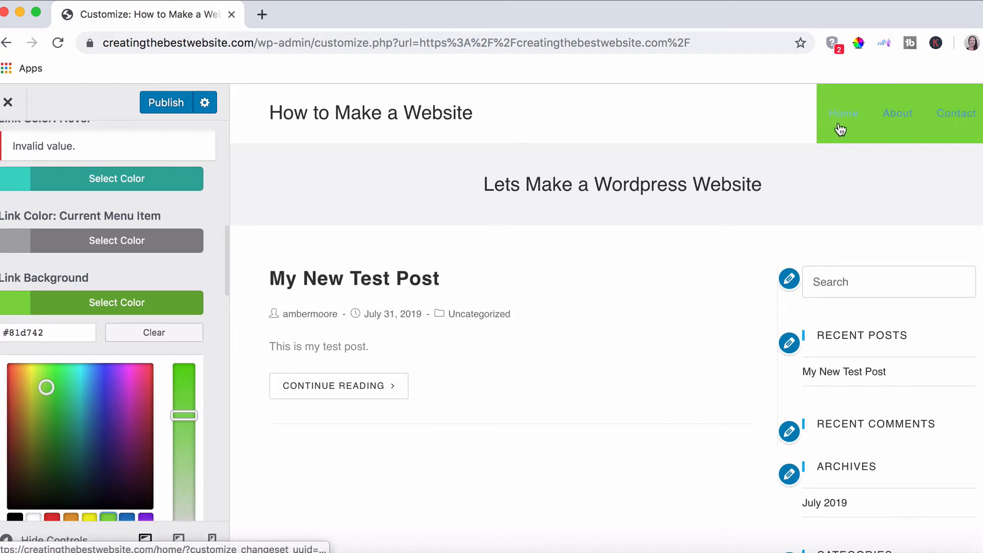
{"action": "left_click", "coordinate": [149, 334]}
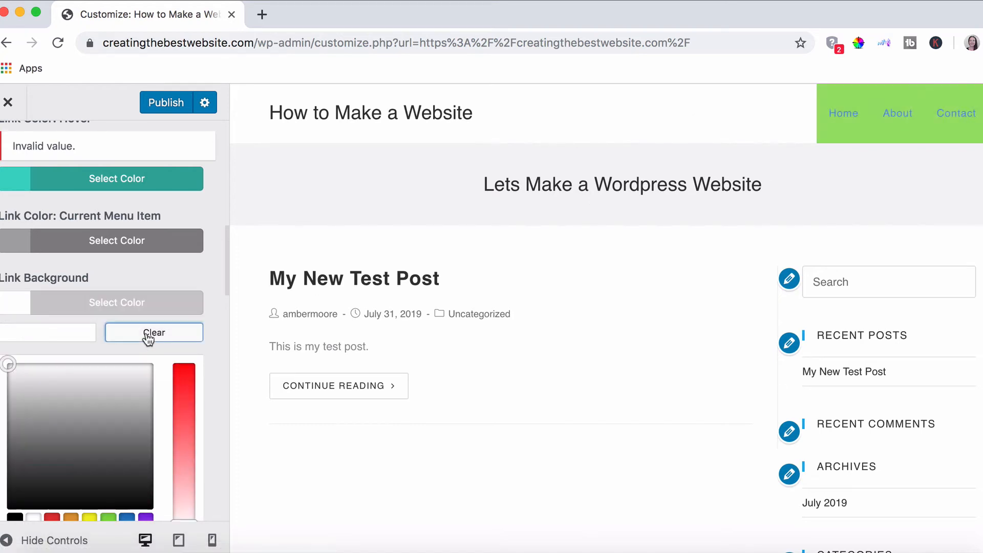
{"action": "left_click", "coordinate": [121, 305]}
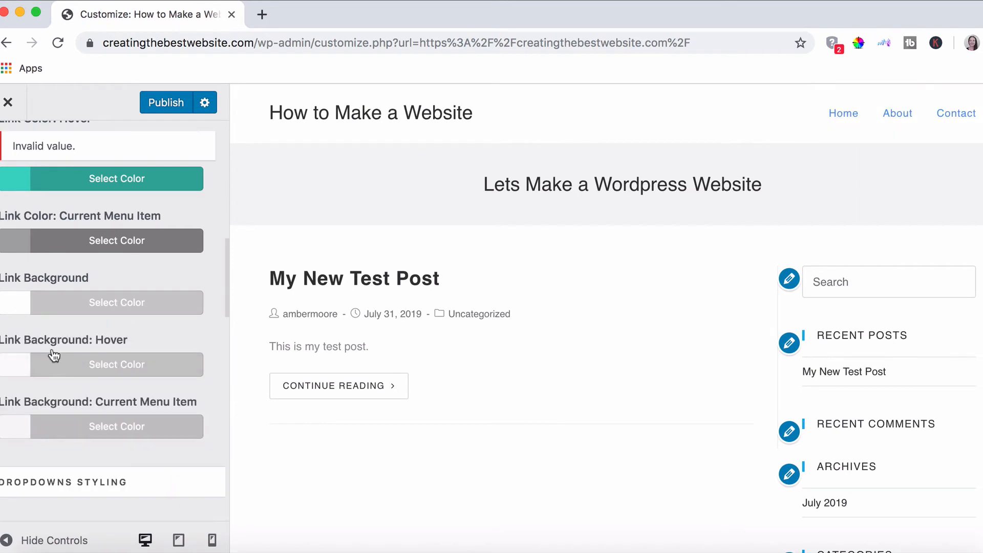
Try the green #81d742 as the menu's hover link background, and clear it.
{"action": "left_click", "coordinate": [114, 365]}
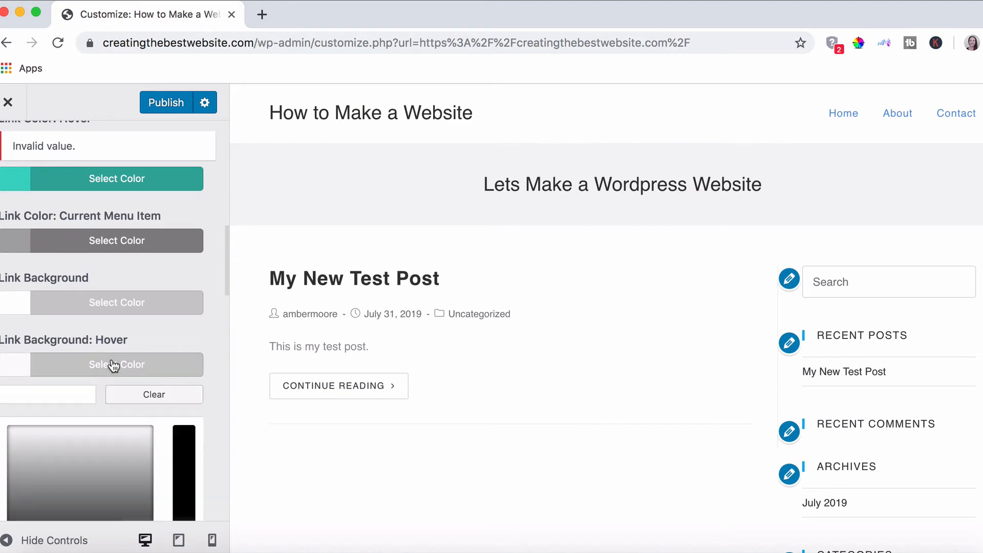
{"action": "scroll", "coordinate": [112, 410], "scroll_direction": "down", "scroll_amount": 4}
{"action": "left_click", "coordinate": [112, 439]}
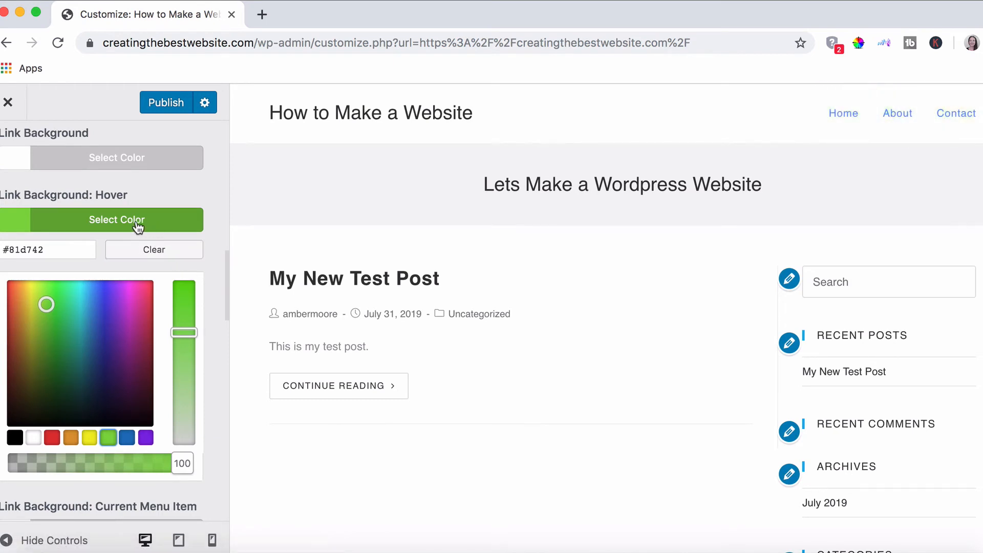
{"action": "left_click", "coordinate": [131, 250]}
{"action": "left_click", "coordinate": [118, 225]}
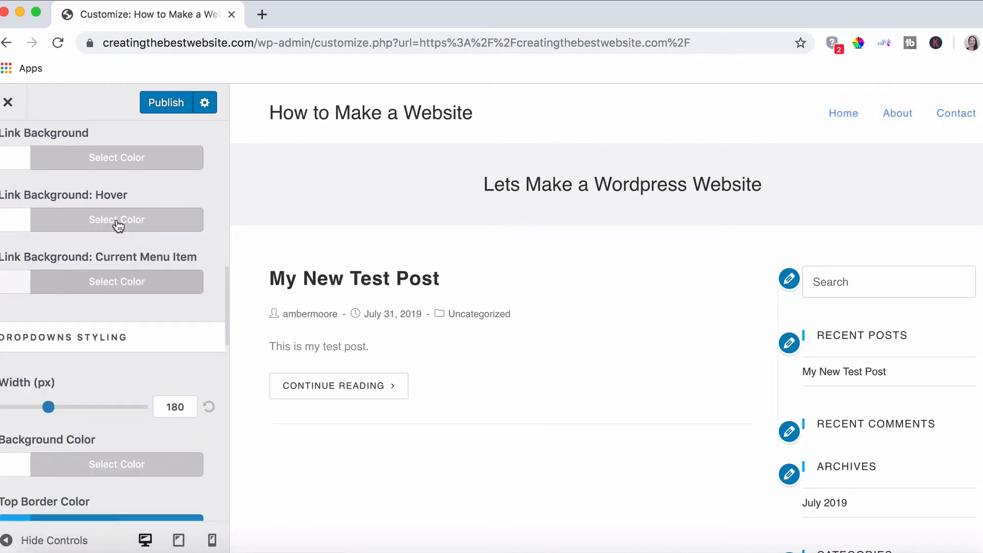
Try the Drop Down search icon style in the preview, and set the style back to Disabled.
{"action": "scroll", "coordinate": [123, 293], "scroll_direction": "up", "scroll_amount": 3}
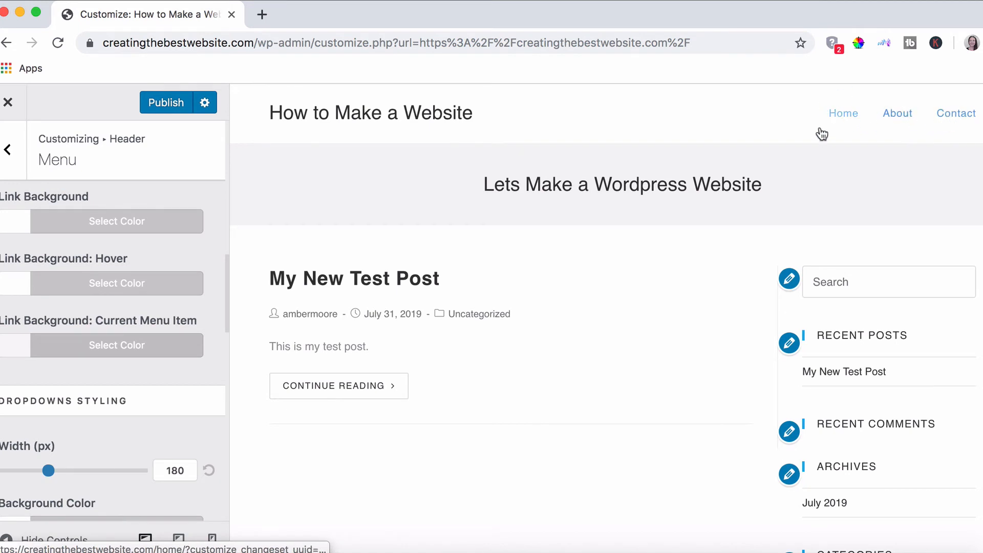
{"action": "scroll", "coordinate": [112, 307], "scroll_direction": "down", "scroll_amount": 3}
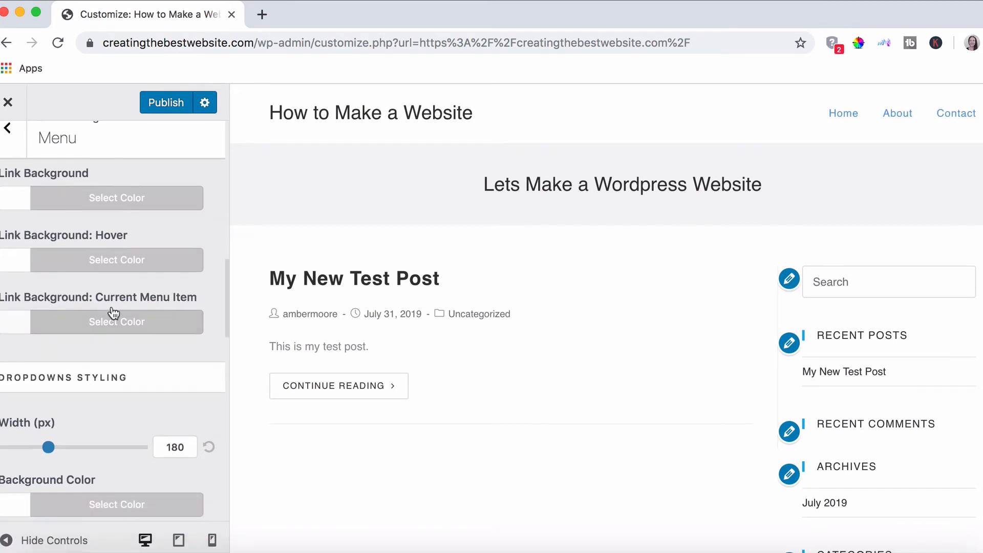
{"action": "scroll", "coordinate": [112, 338], "scroll_direction": "down", "scroll_amount": 1}
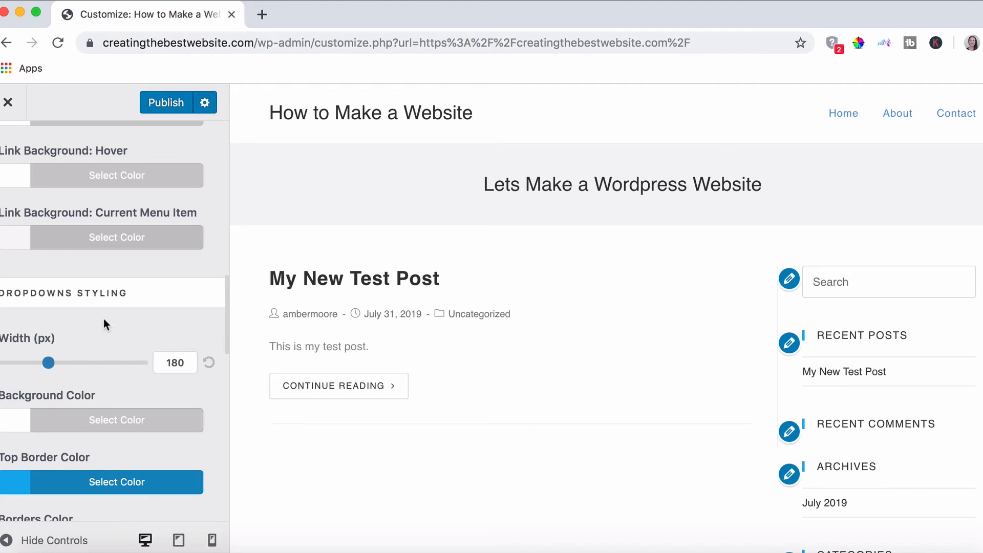
{"action": "scroll", "coordinate": [104, 318], "scroll_direction": "down", "scroll_amount": 5}
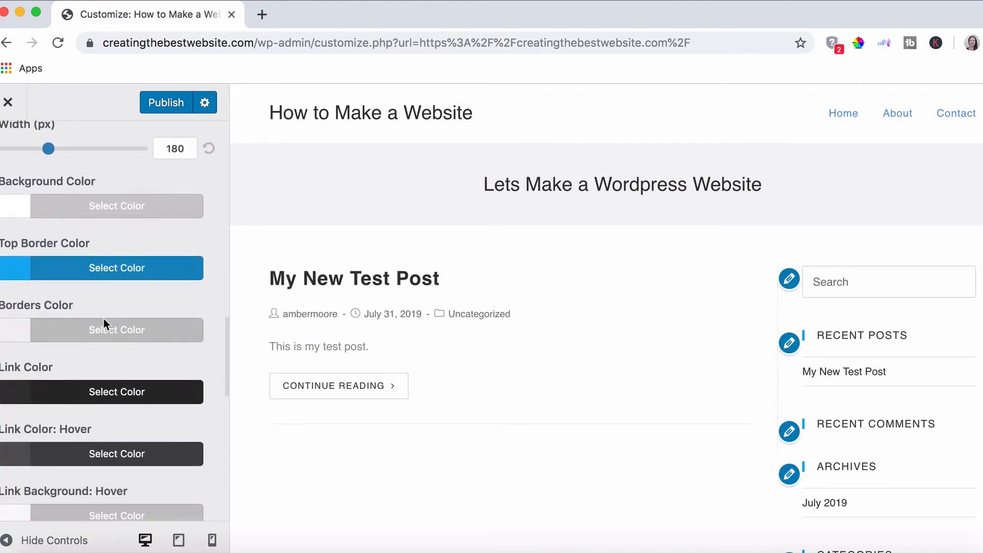
{"action": "scroll", "coordinate": [100, 183], "scroll_direction": "down", "scroll_amount": 8}
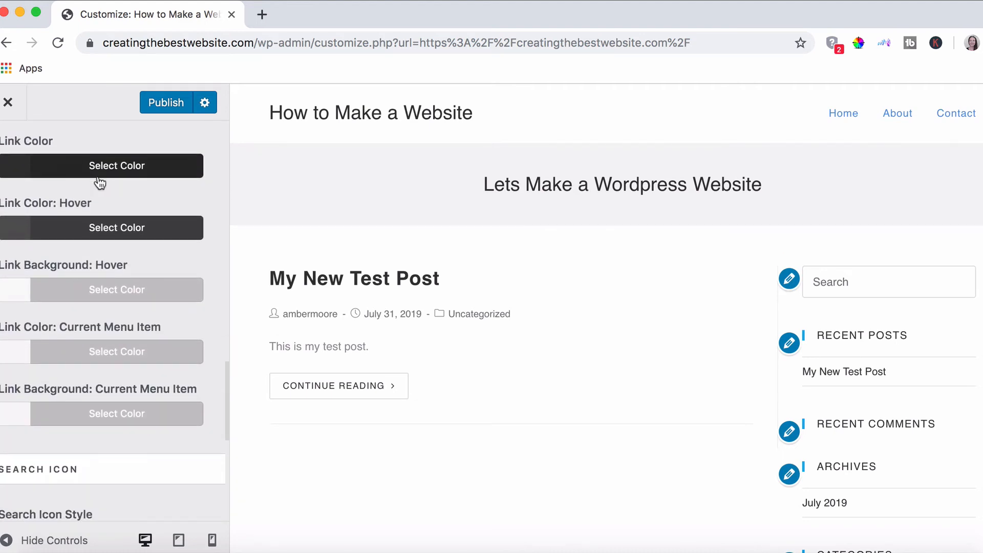
{"action": "scroll", "coordinate": [100, 183], "scroll_direction": "down", "scroll_amount": 1}
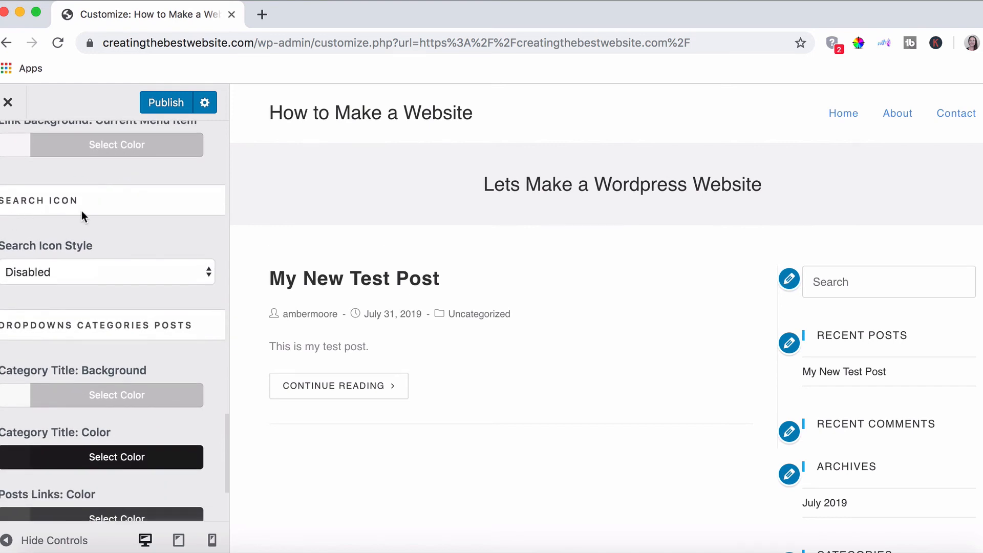
{"action": "left_click", "coordinate": [84, 274]}
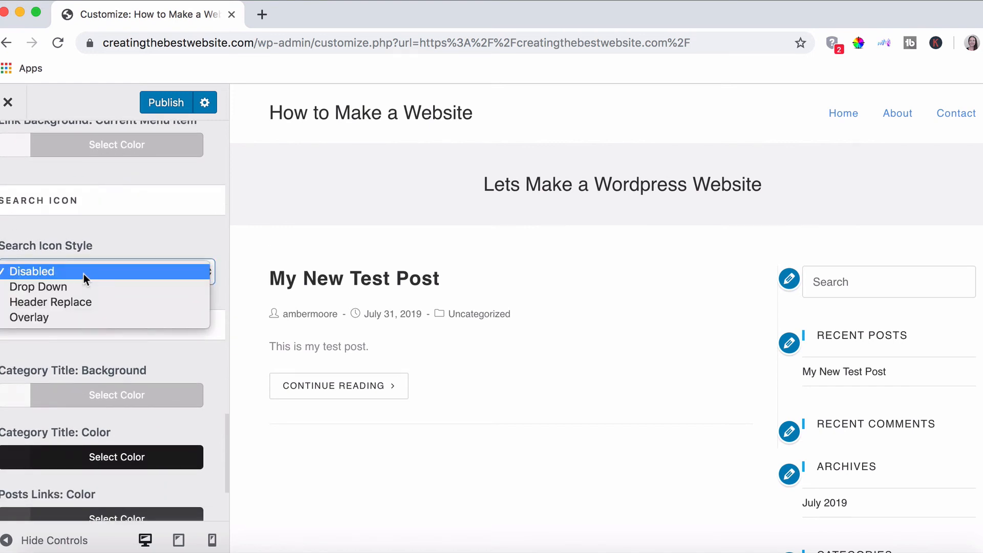
{"action": "left_click", "coordinate": [45, 290]}
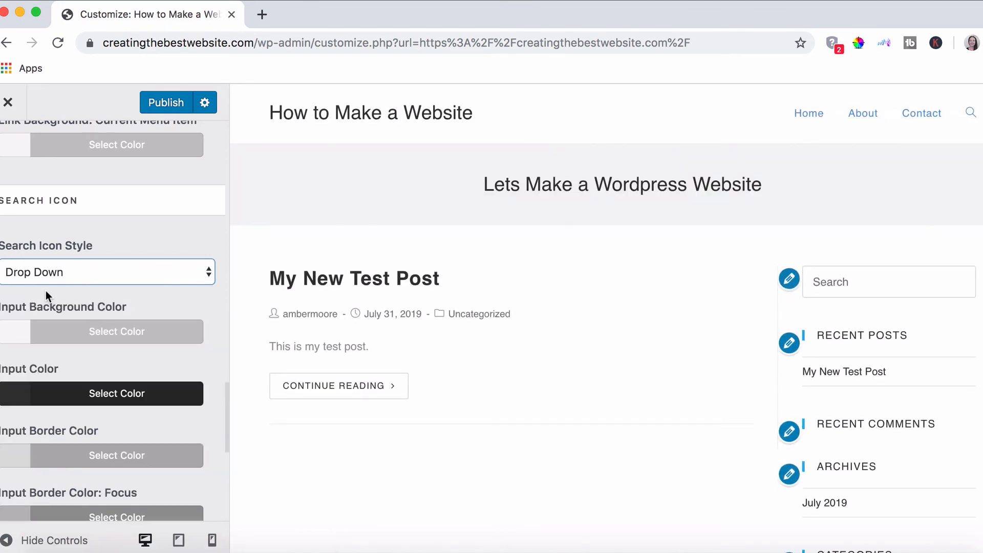
{"action": "left_click", "coordinate": [971, 119]}
{"action": "left_click", "coordinate": [972, 119]}
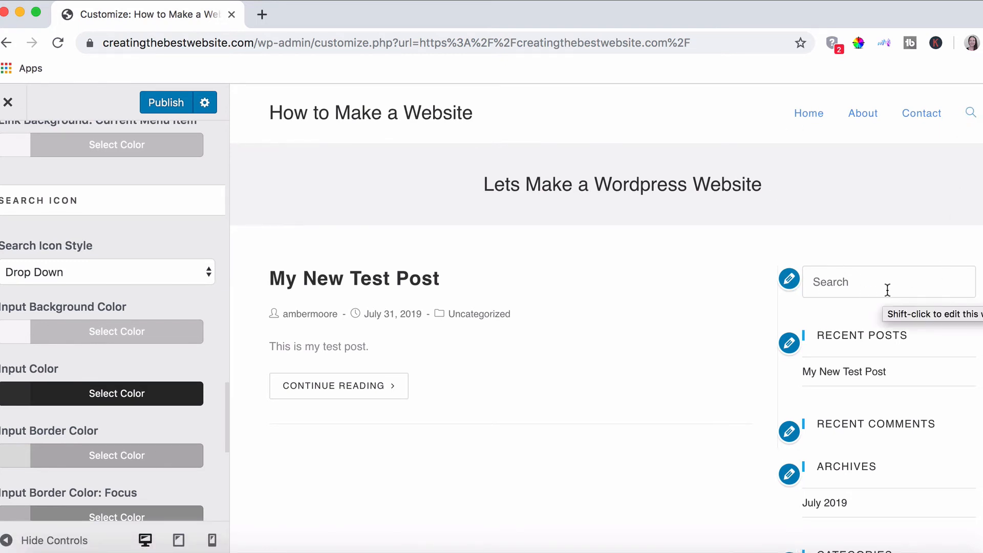
{"action": "left_click", "coordinate": [70, 272]}
{"action": "left_click", "coordinate": [54, 256]}
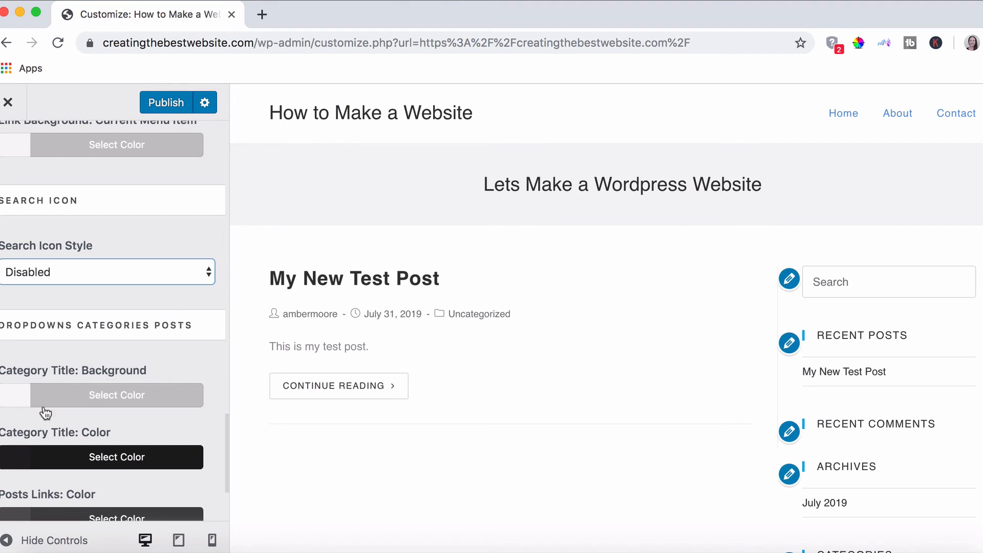
Publish the menu styling changes and close the customizer to return to the live site.
{"action": "scroll", "coordinate": [43, 390], "scroll_direction": "down", "scroll_amount": 5}
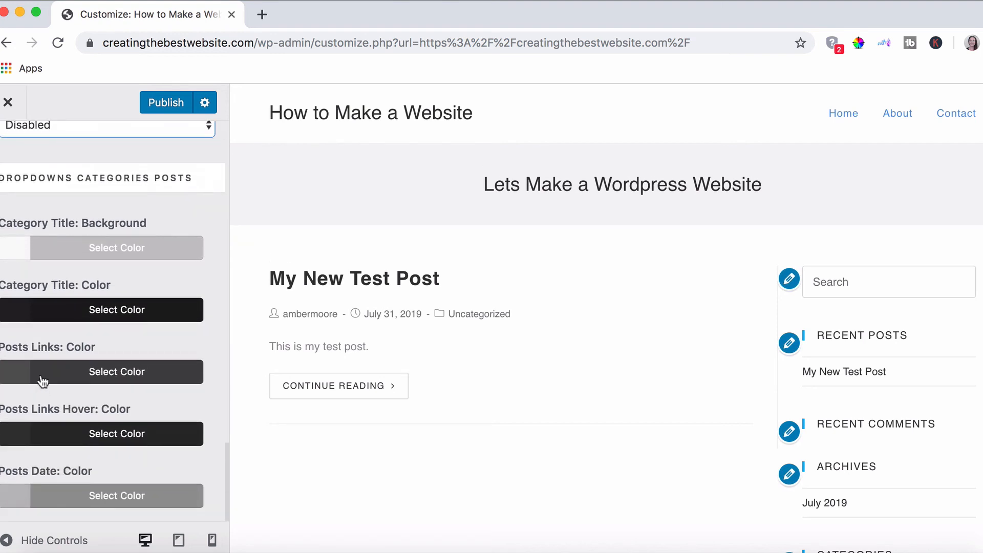
{"action": "scroll", "coordinate": [17, 348], "scroll_direction": "up", "scroll_amount": 10}
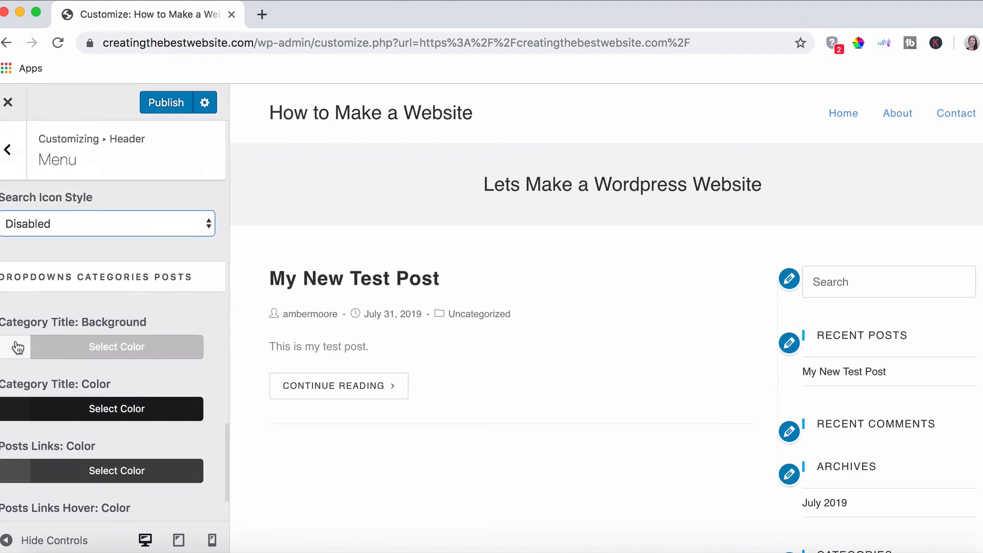
{"action": "scroll", "coordinate": [17, 349], "scroll_direction": "up", "scroll_amount": 10}
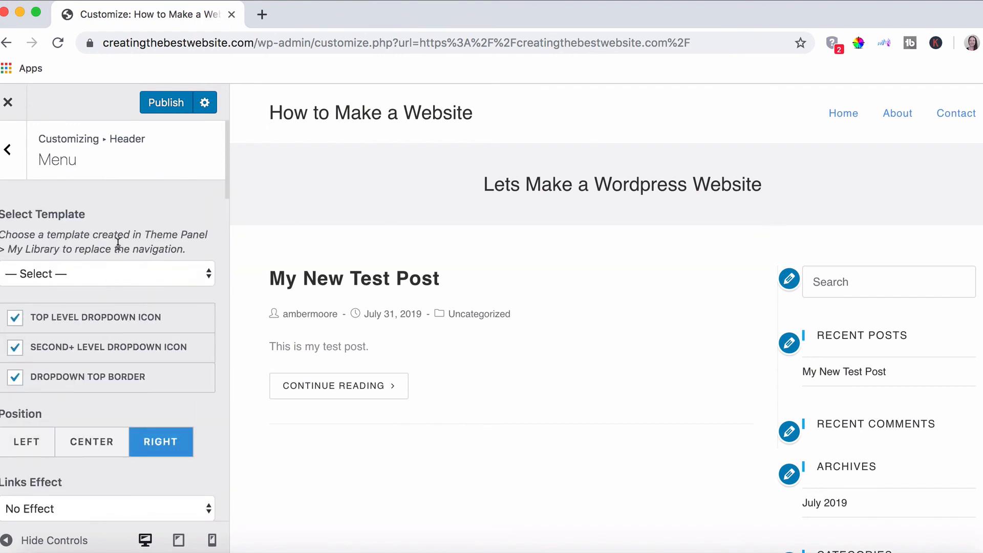
{"action": "left_click", "coordinate": [170, 103]}
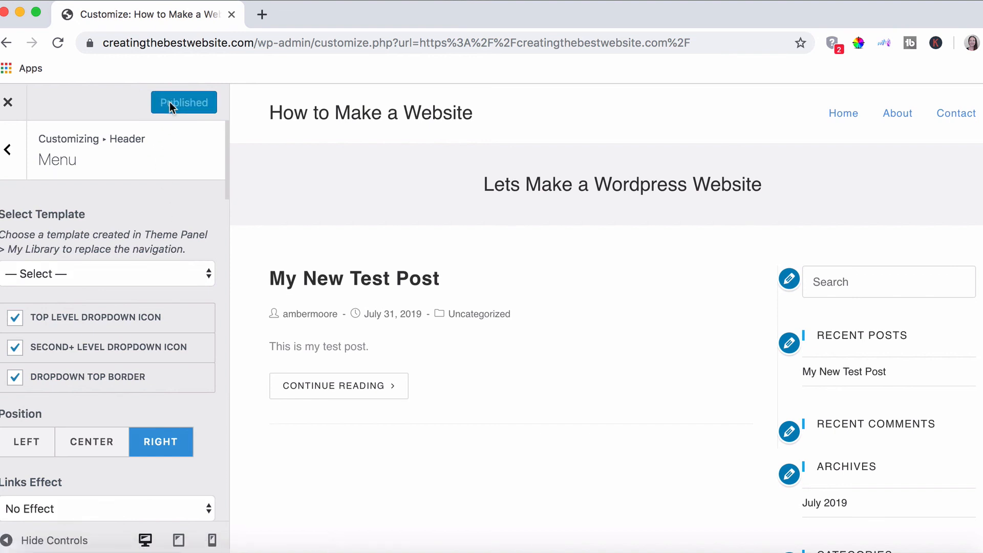
{"action": "left_click", "coordinate": [8, 158]}
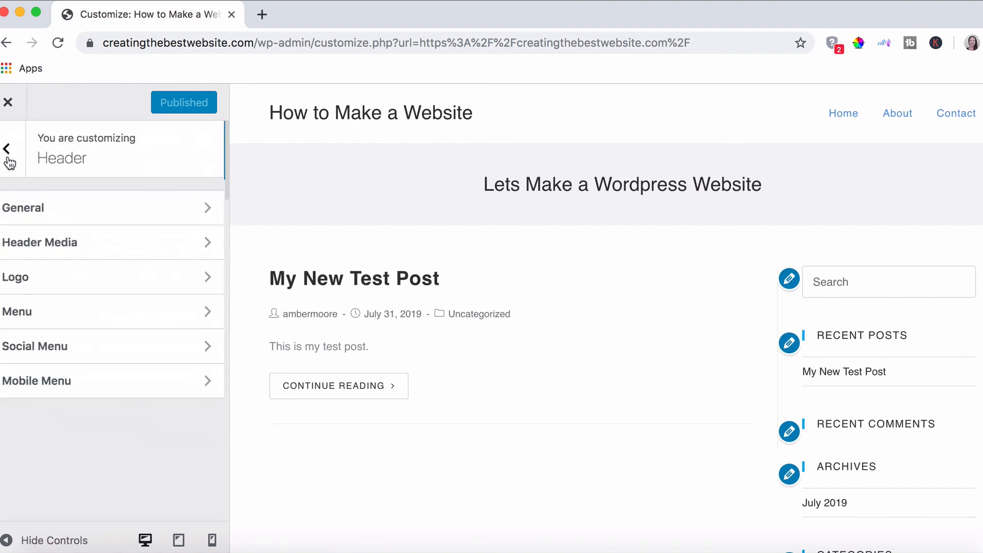
{"action": "left_click", "coordinate": [12, 104]}
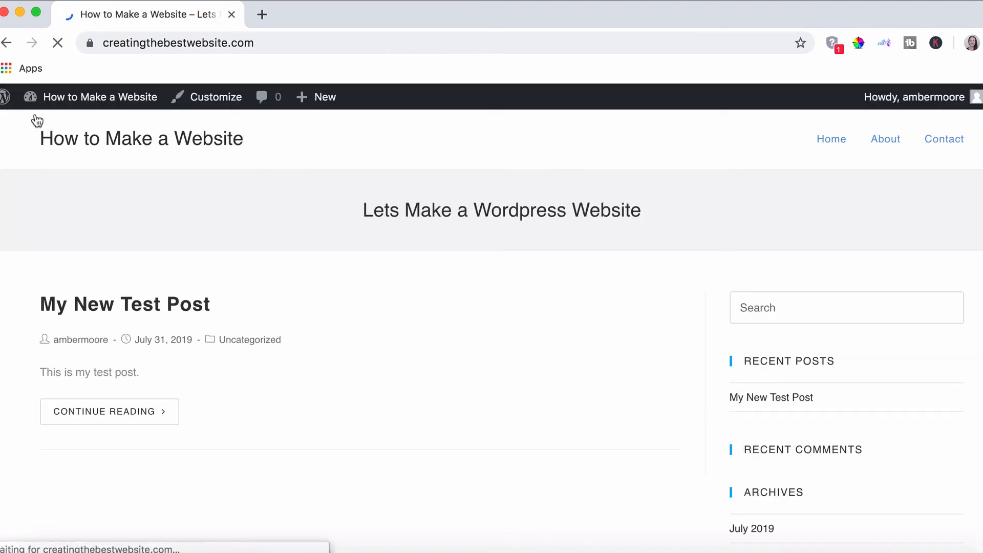